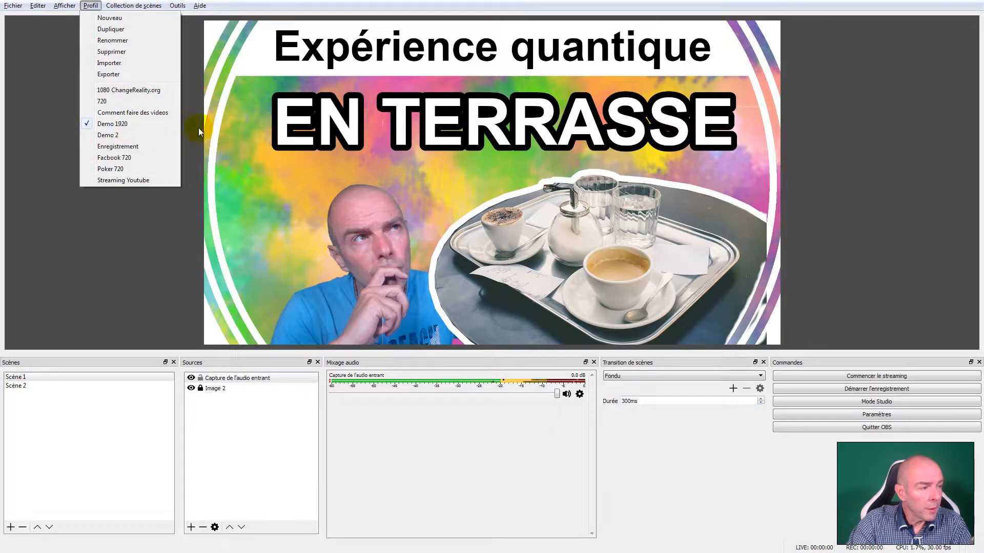
Step: Review the sources contained in Scène 1 and Scène 2
click(59, 153)
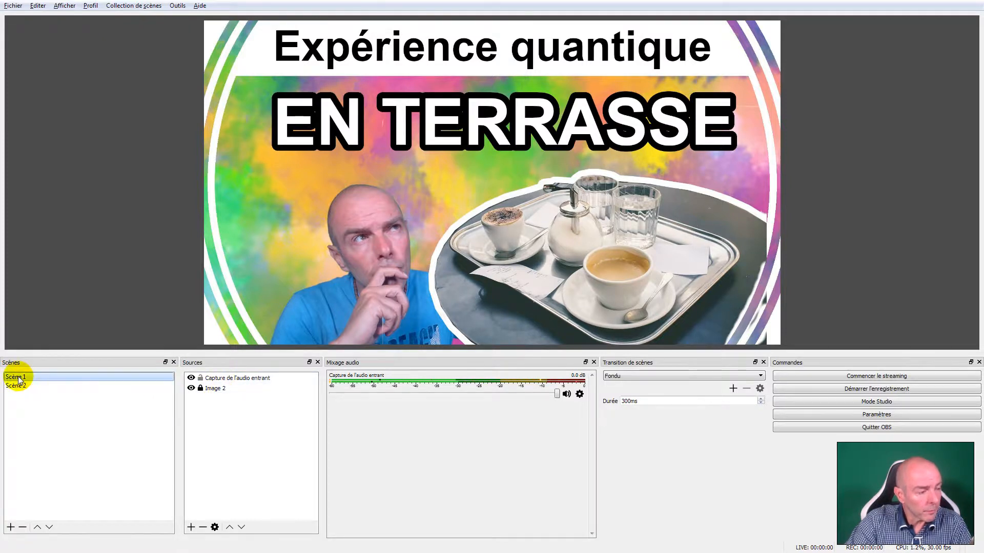
click(236, 379)
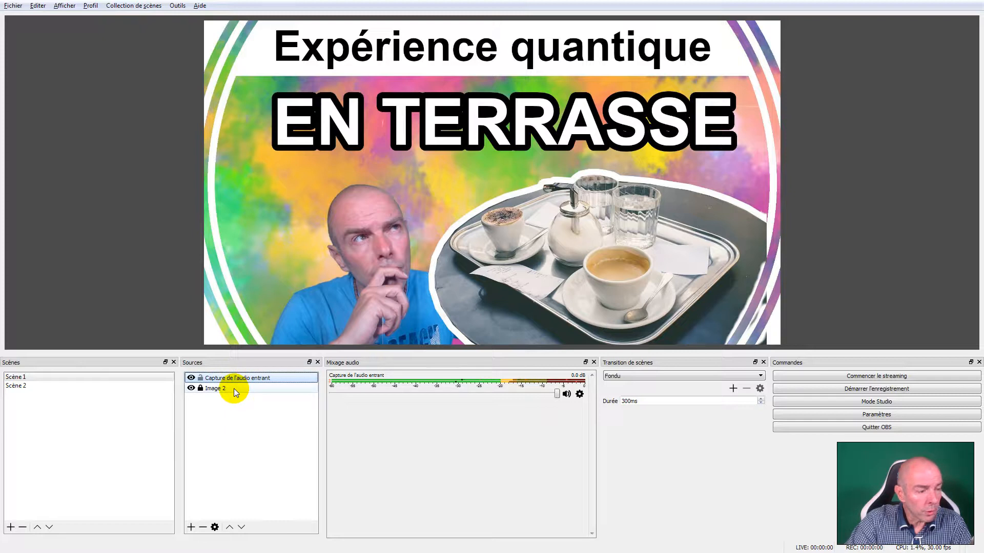
click(234, 388)
click(115, 386)
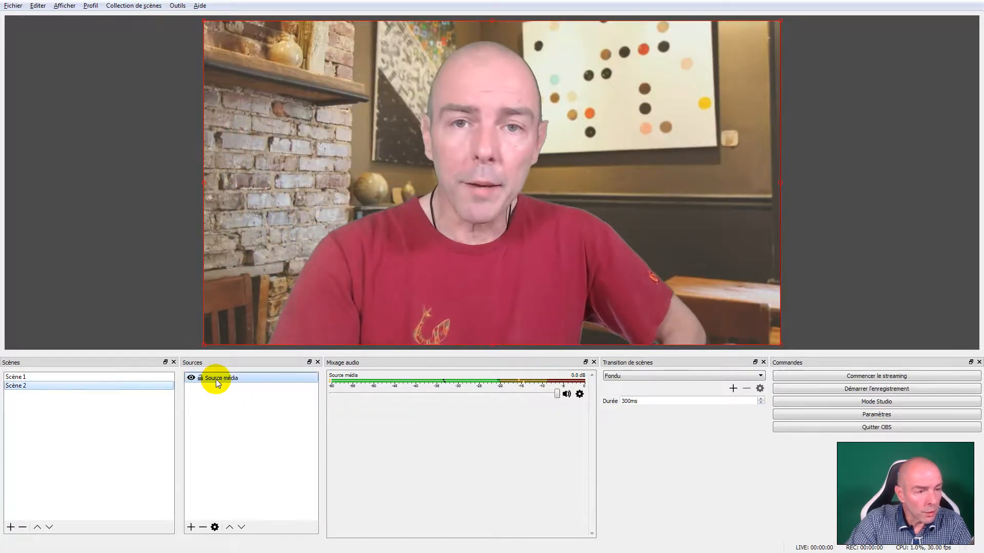
click(216, 379)
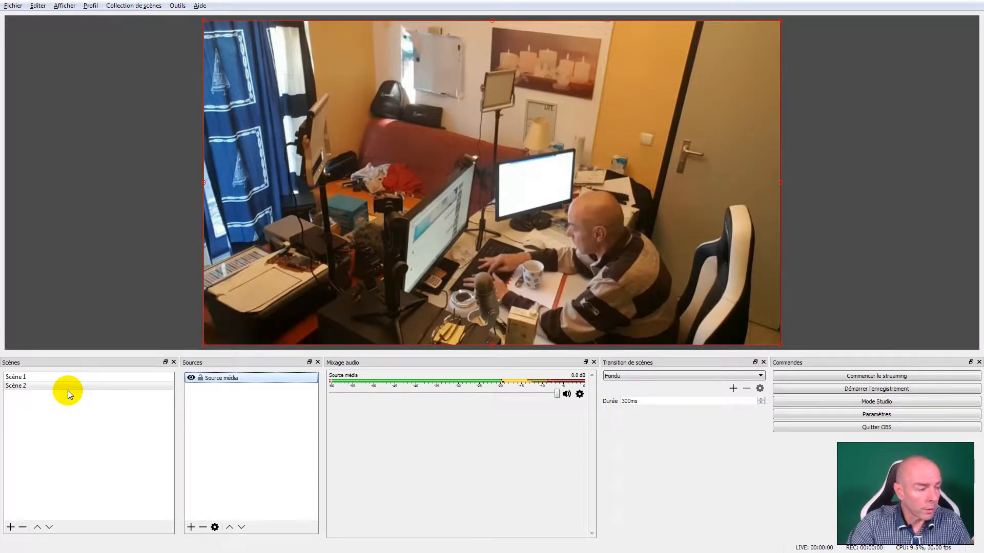
Step: Delete the Source média source from Scène 2, confirming the removal
click(41, 377)
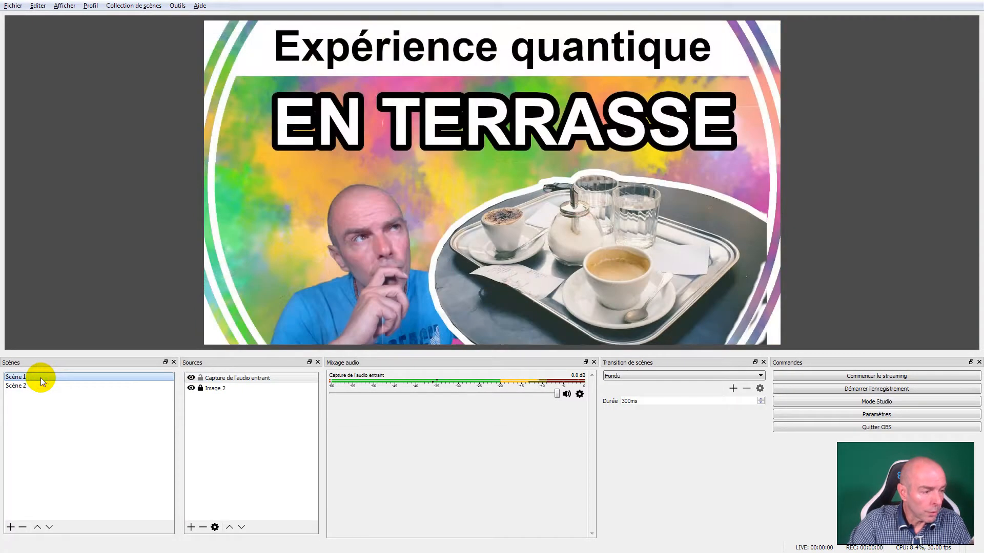
click(82, 386)
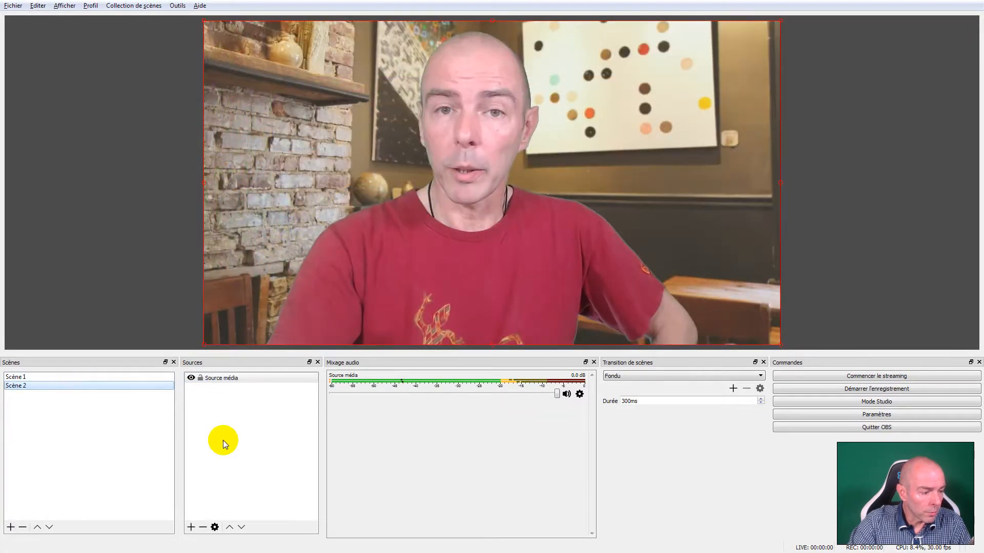
click(203, 528)
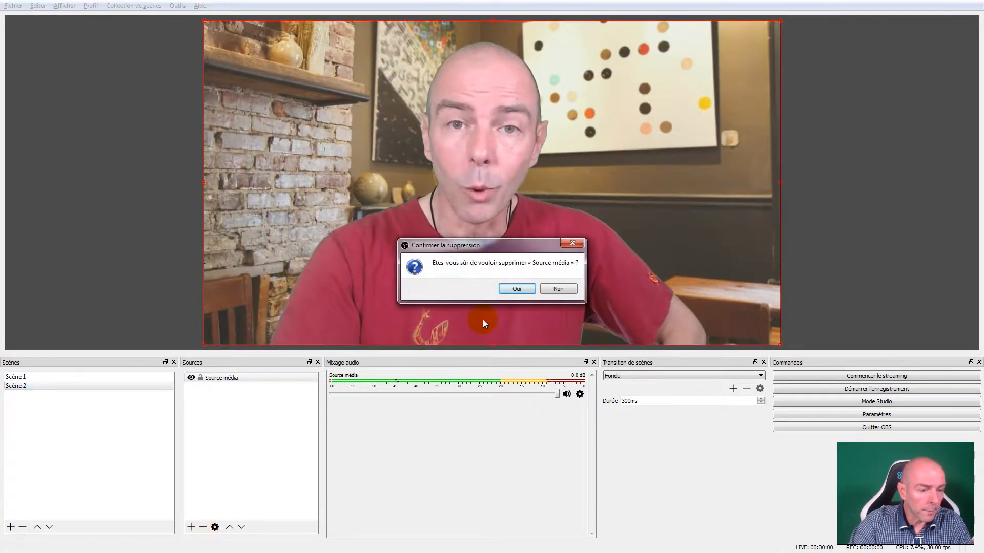
click(523, 289)
Step: Add a new scene to the scene list, accepting the suggested name
click(63, 377)
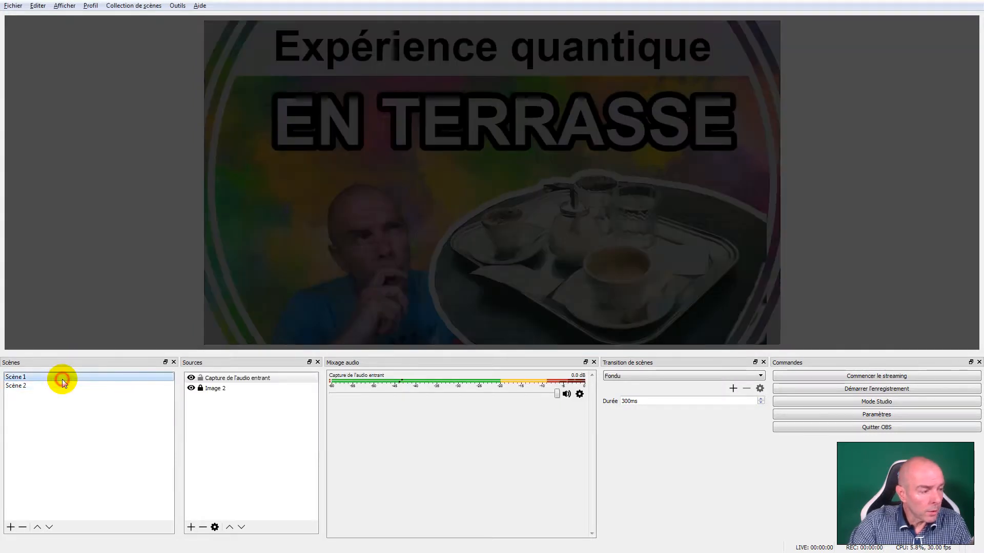
click(221, 388)
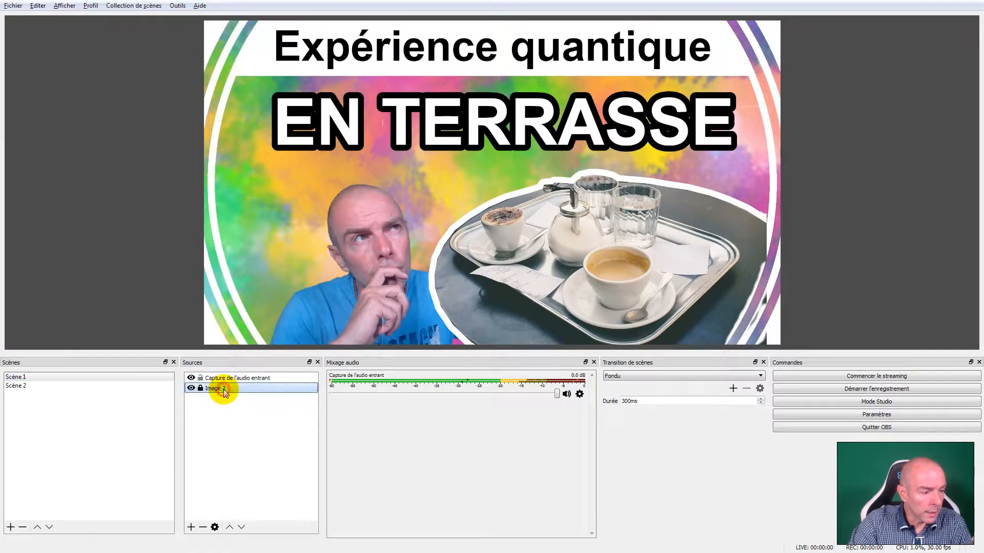
click(22, 388)
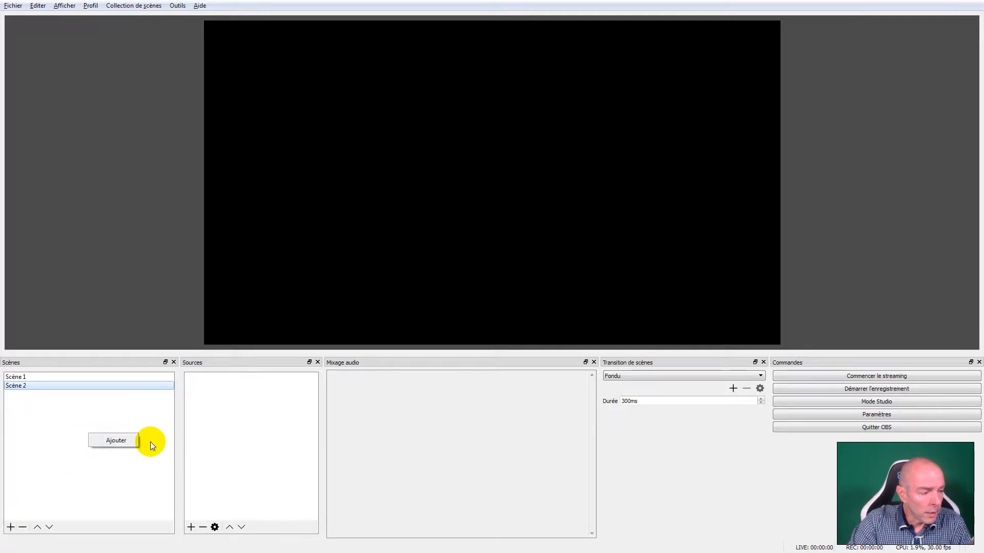
click(114, 439)
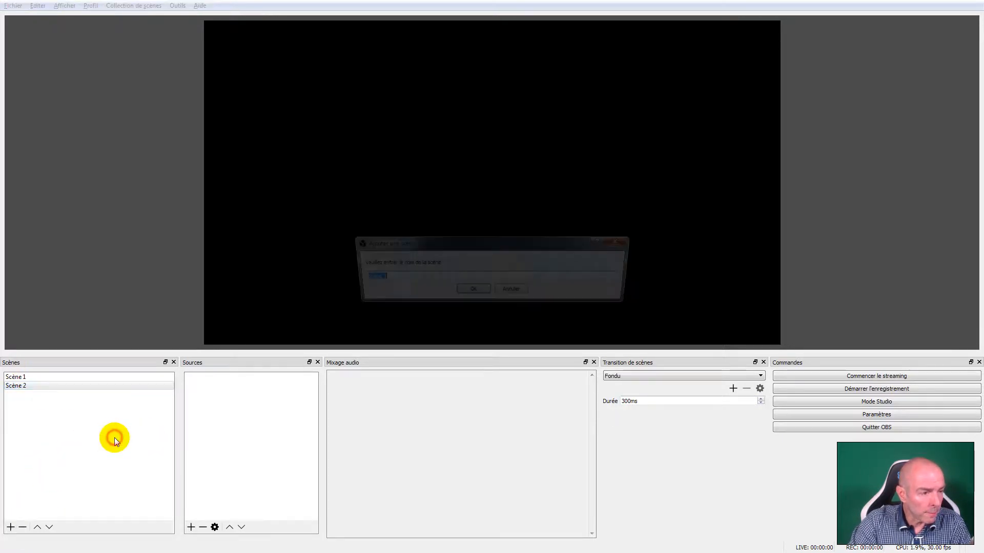
click(467, 294)
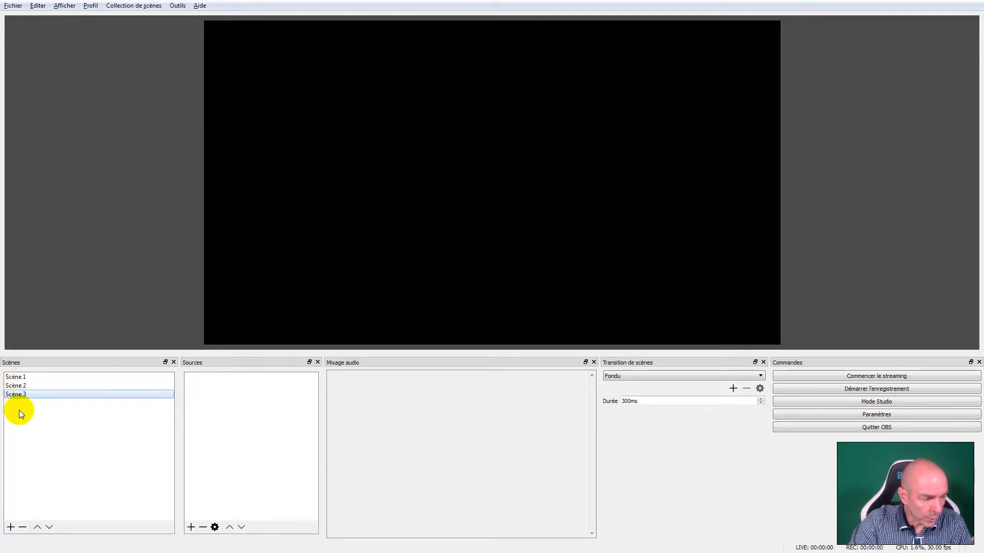
Step: Duplicate Scène 1 as an additional scene, accepting the suggested name
click(15, 377)
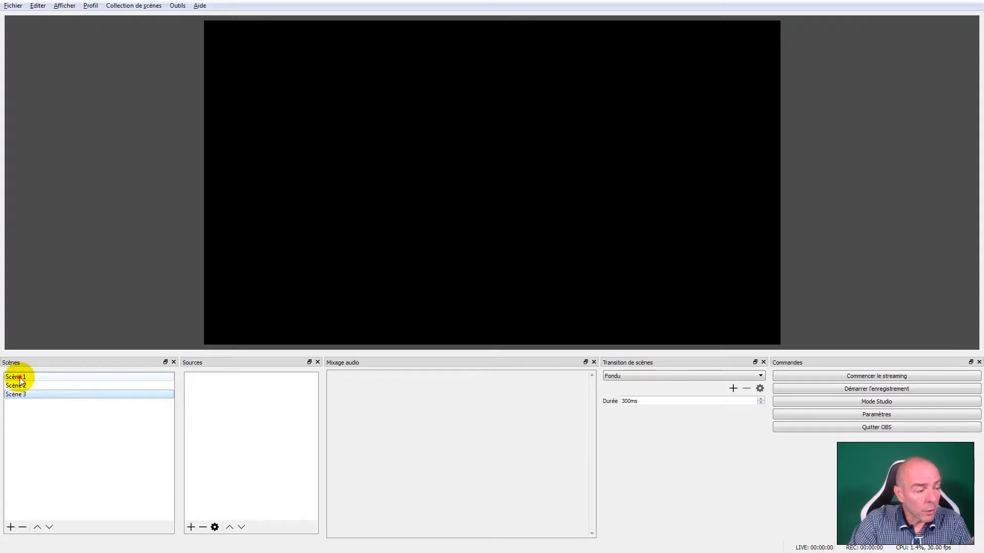
click(22, 394)
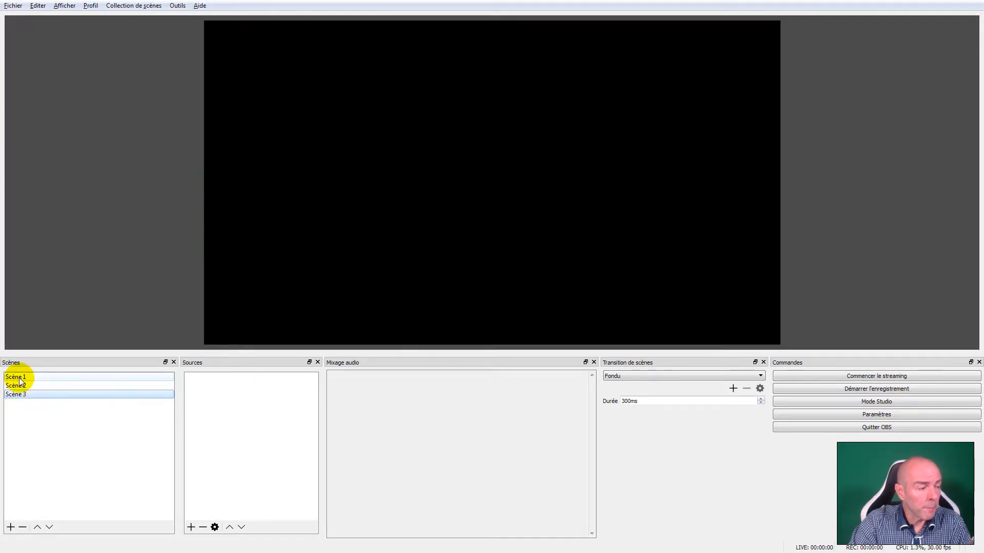
click(18, 377)
right_click(24, 378)
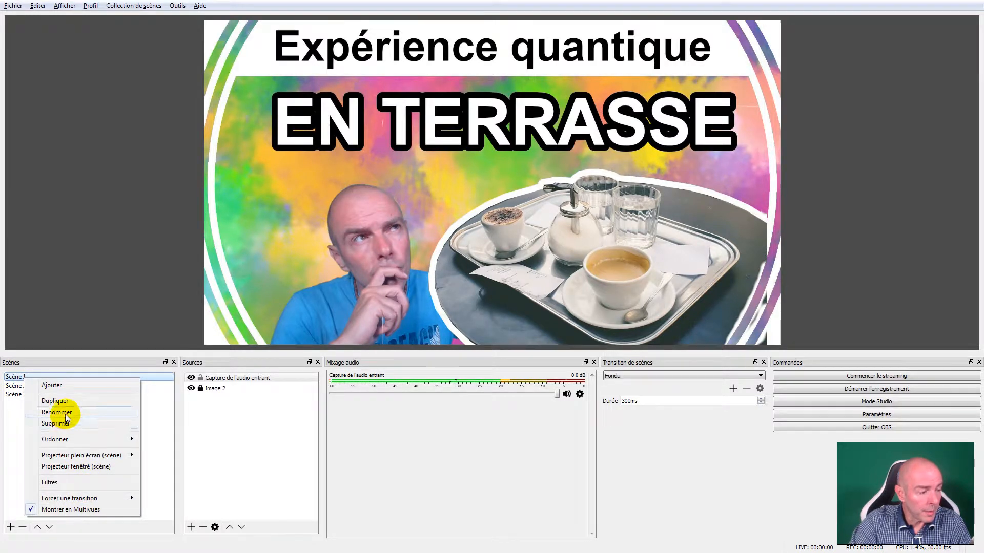
click(14, 406)
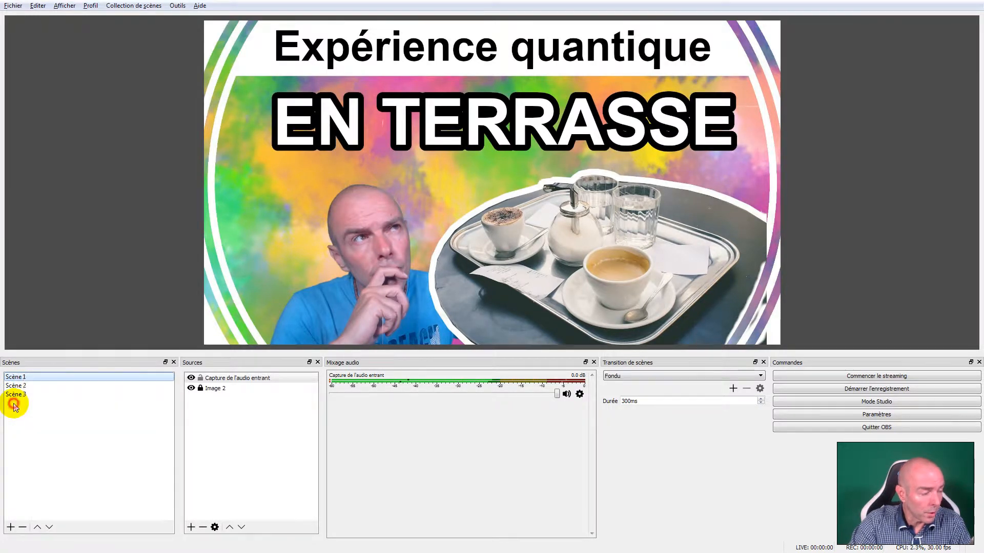
right_click(25, 379)
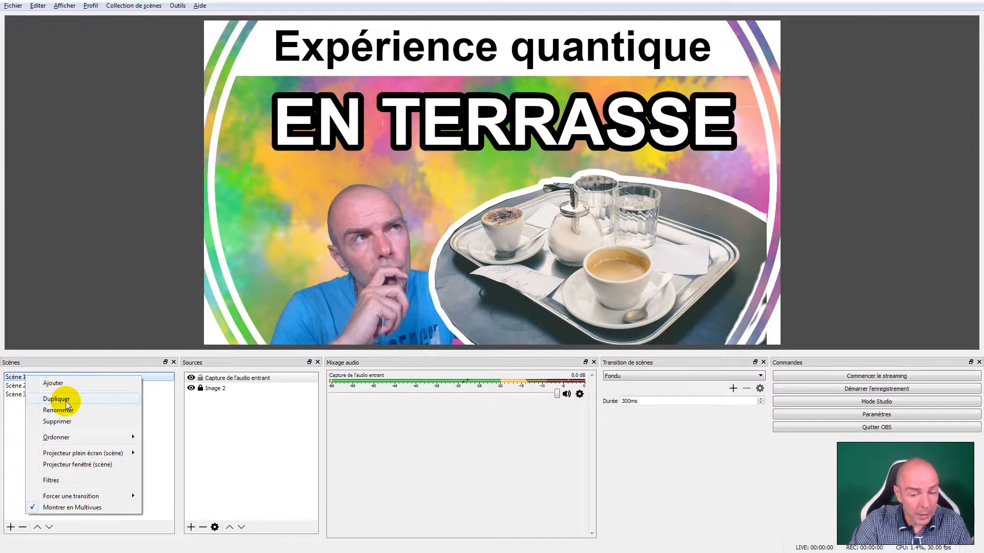
click(65, 400)
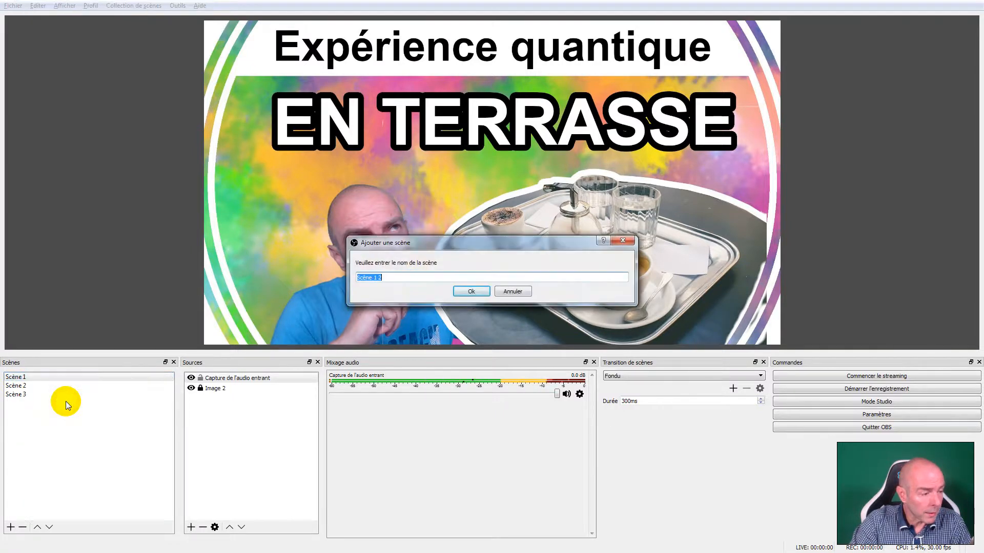
click(469, 292)
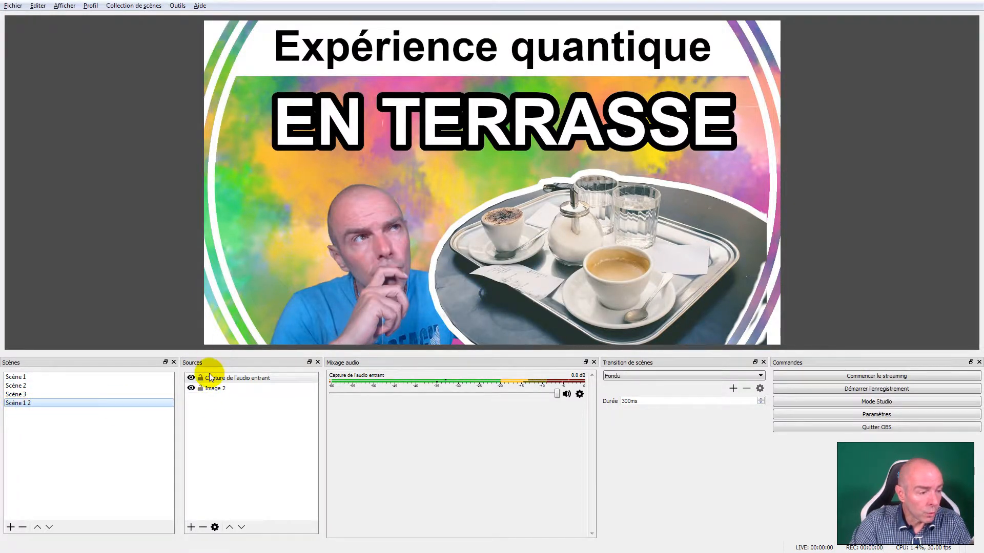
Step: Rename Scène 1 as "Ima"
click(17, 377)
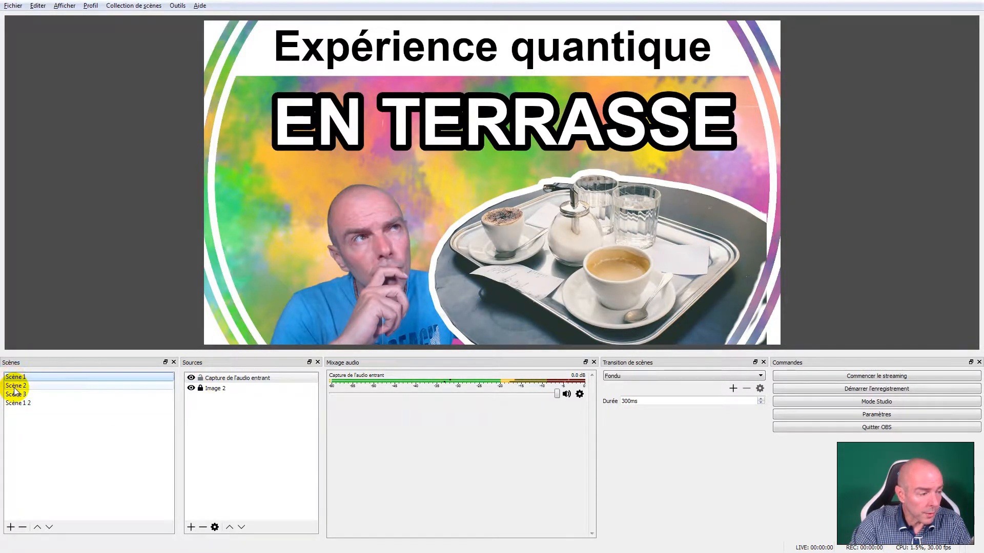
click(18, 386)
click(19, 377)
right_click(40, 377)
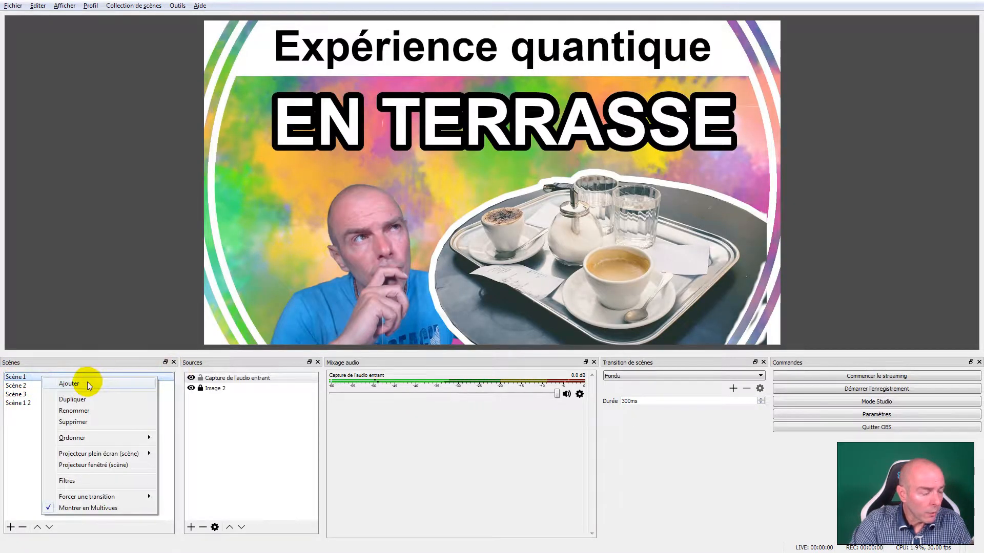
click(90, 410)
key(ctrl+a)
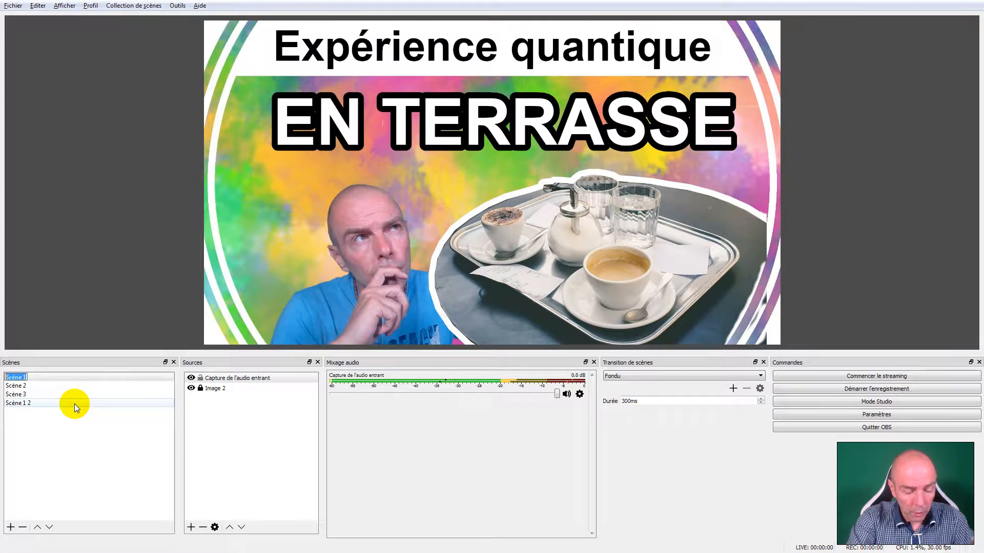
text(Ima)
key(Tab)
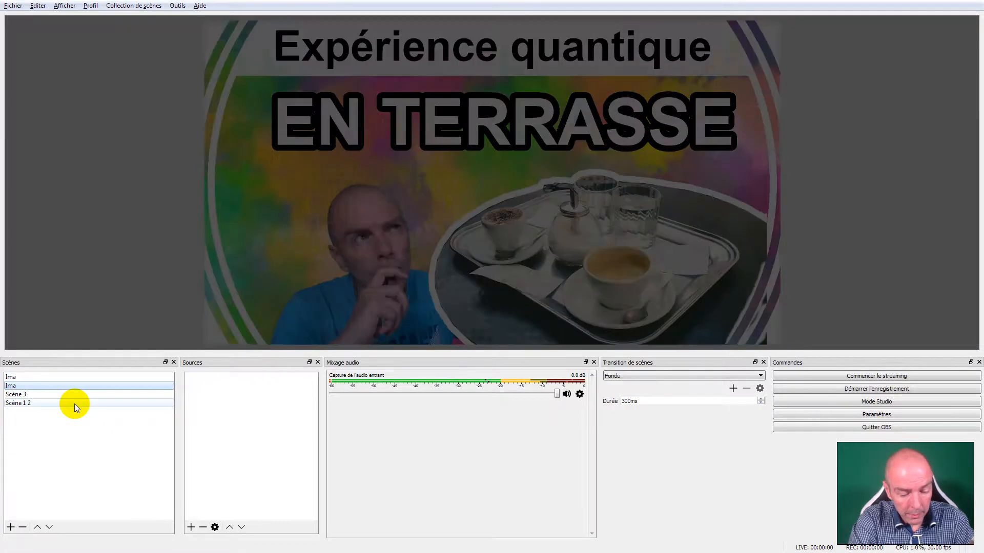
Step: Complete the first scene's name so that it reads "Image + Audio"
click(12, 378)
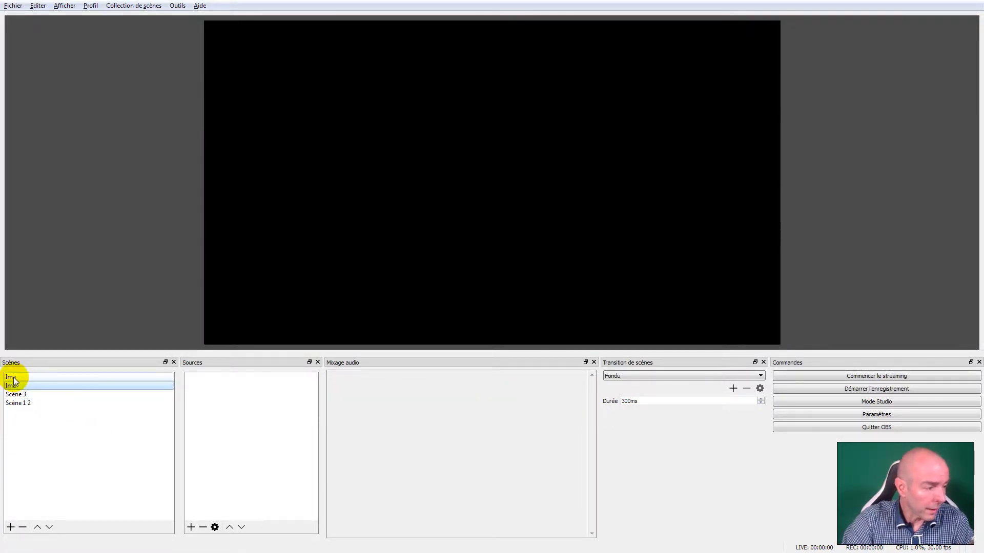
right_click(13, 378)
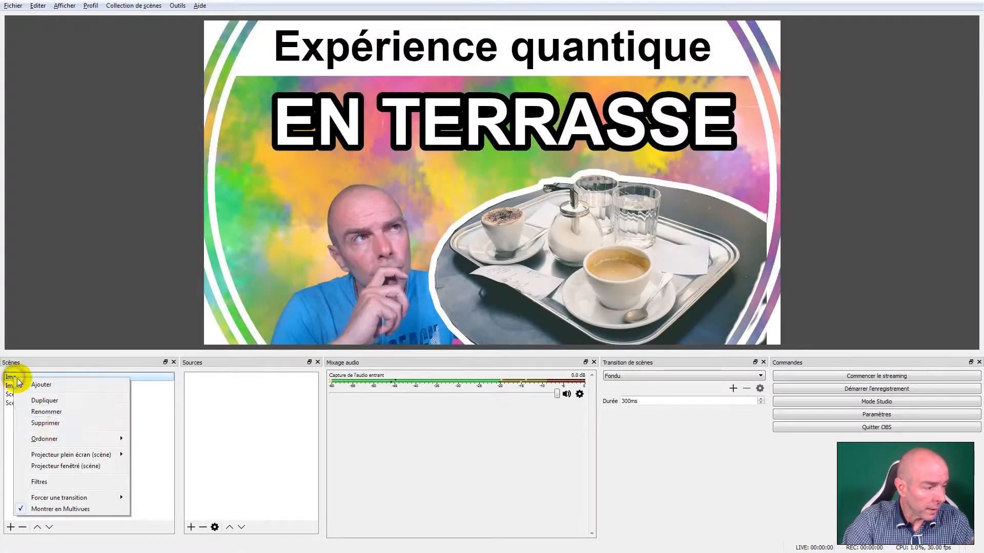
click(64, 413)
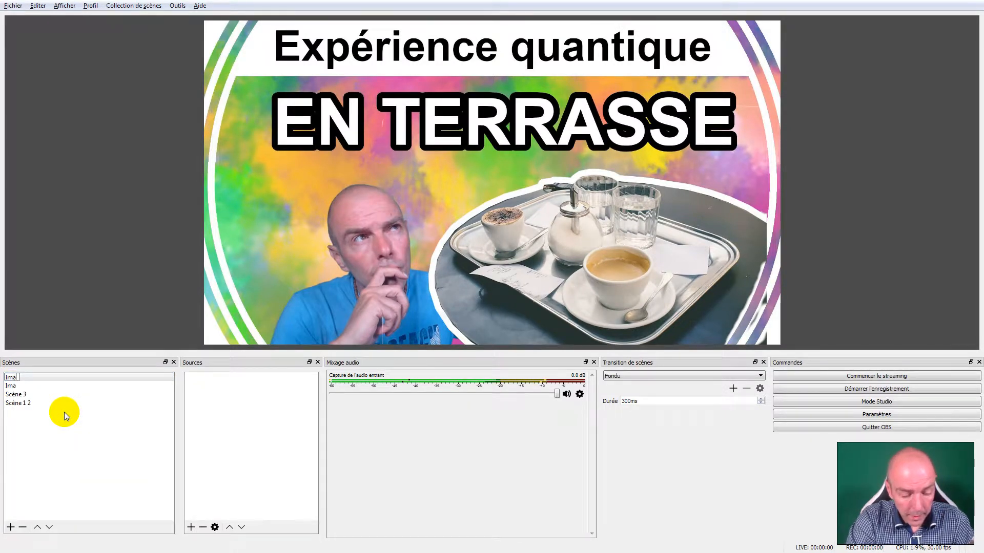
text(ge + Au)
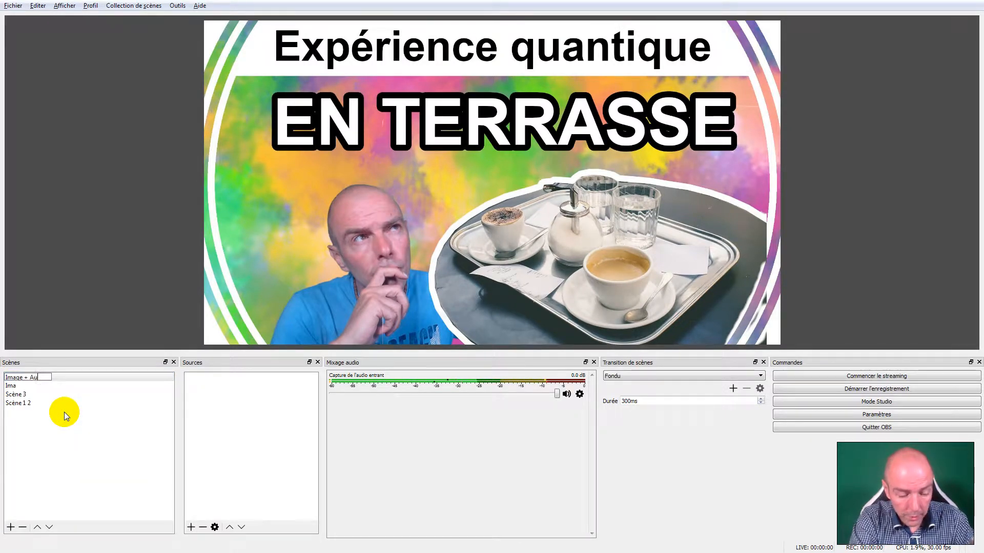
text(dio)
key(Return)
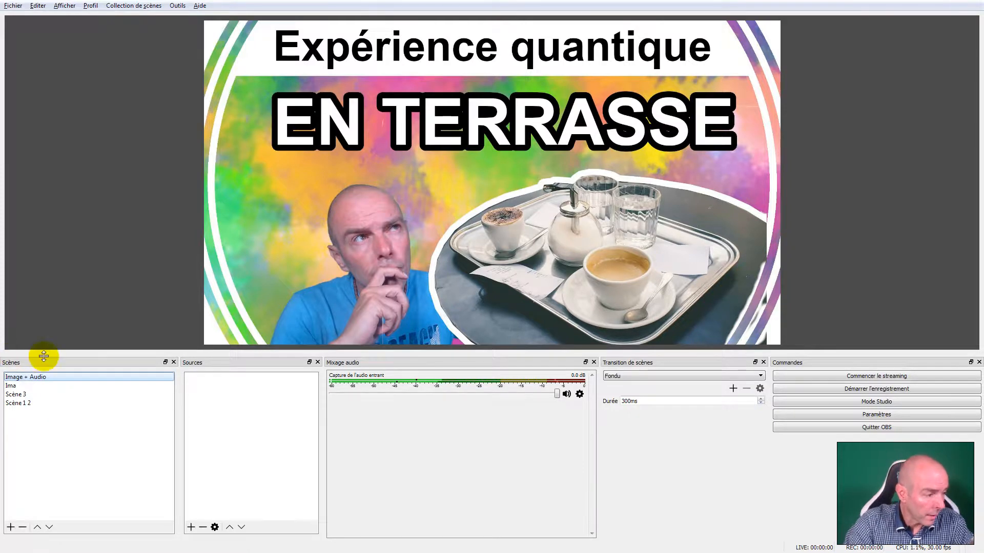
Step: Delete the empty scene named Ima, below the Image + Audio scene
click(17, 385)
right_click(19, 387)
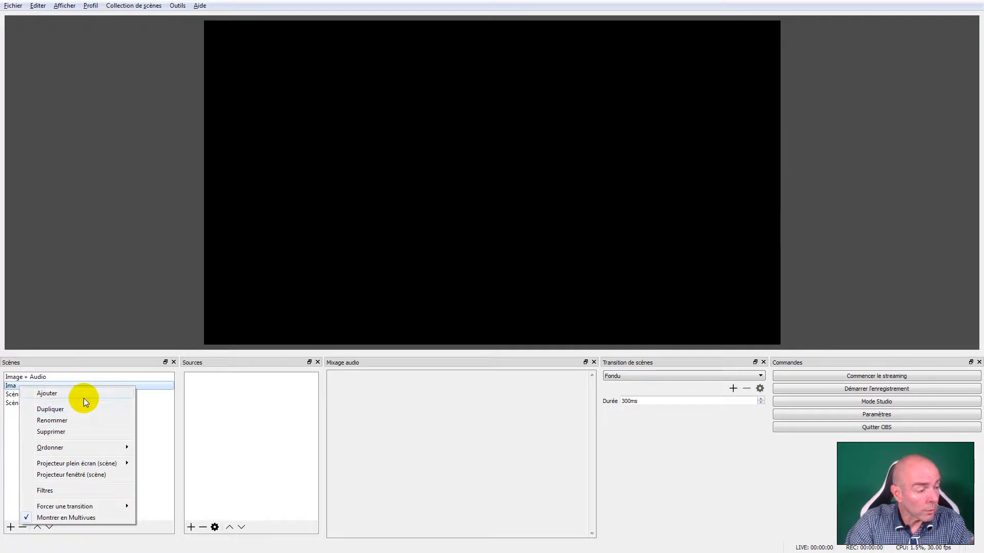
click(84, 432)
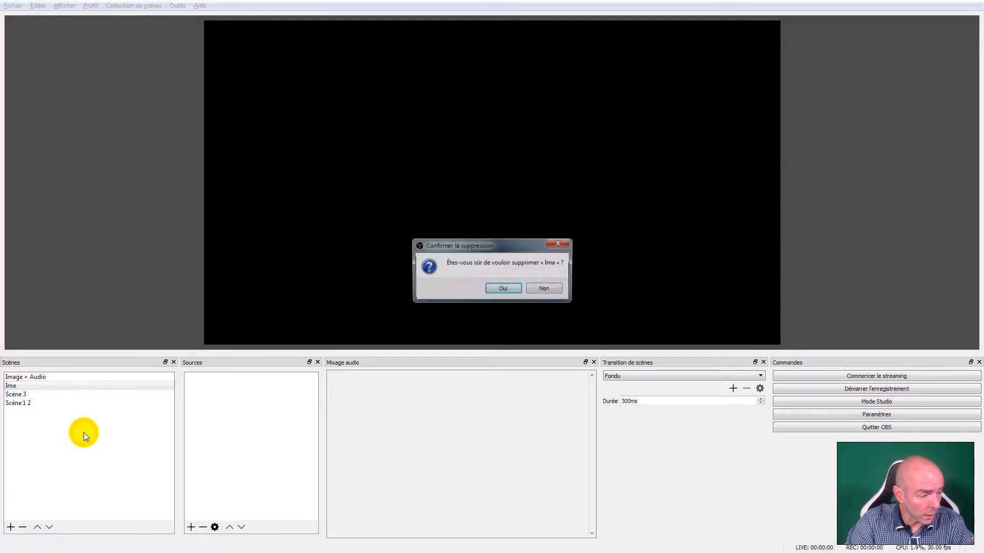
click(507, 288)
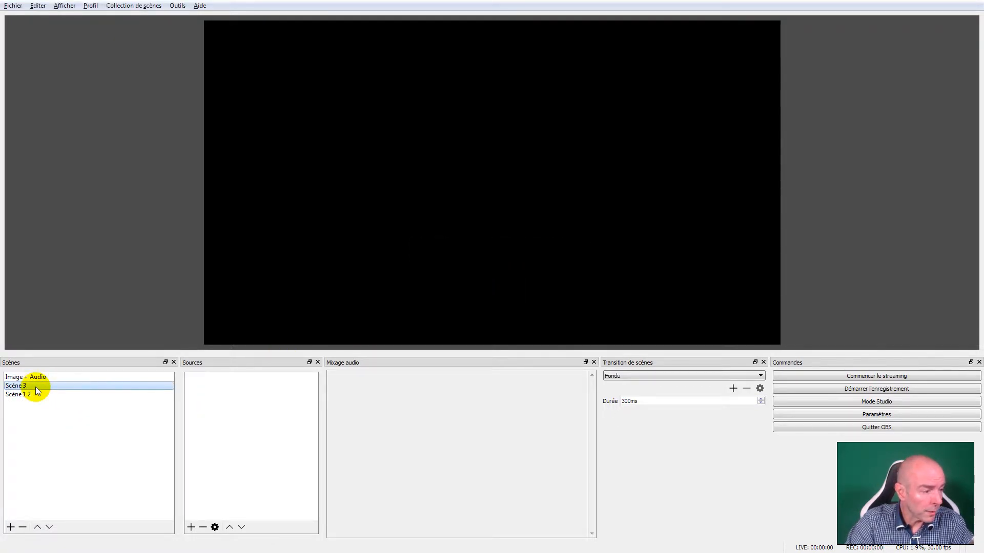
Step: Delete the scenes Scène 3 and Scène 1 2, confirming each removal
right_click(35, 386)
click(88, 433)
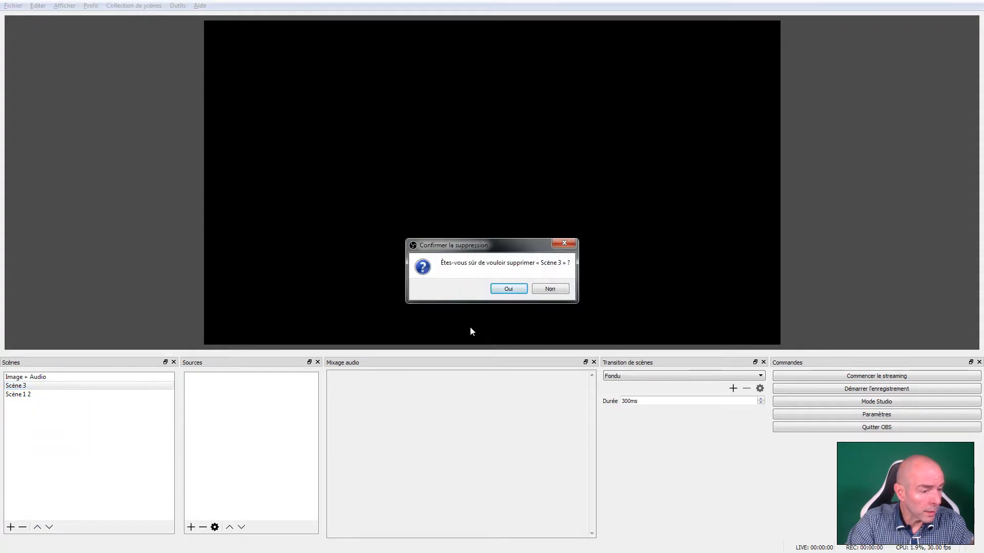
click(518, 288)
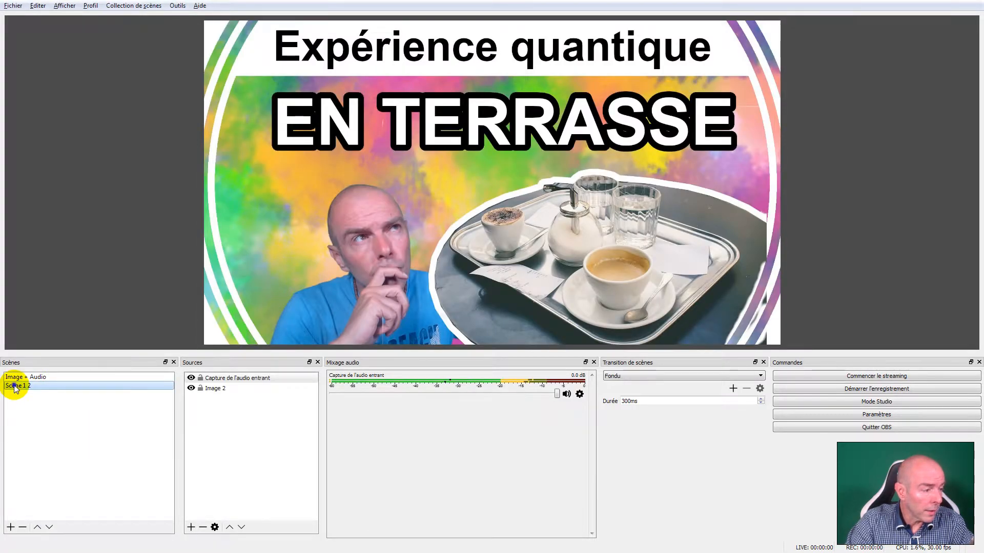
right_click(13, 388)
click(80, 434)
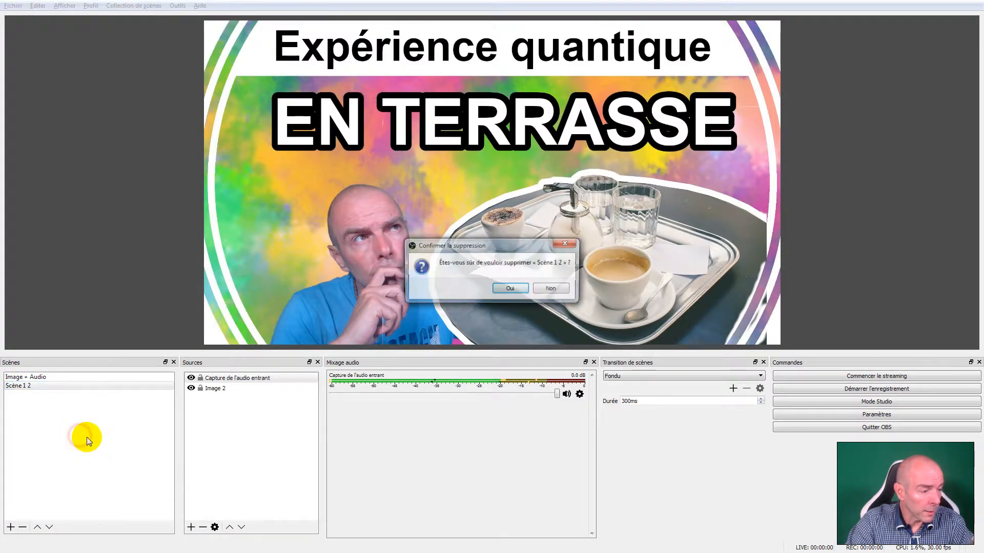
click(501, 290)
Step: Review the ordering options of the Image + Audio scene and add a new scene named Scène 2
right_click(38, 378)
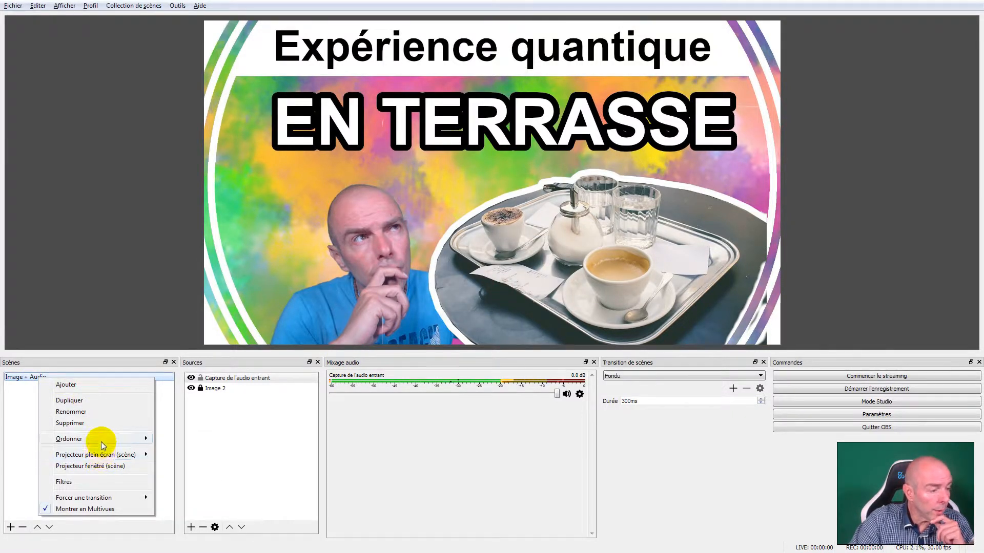
mouse_move(104, 442)
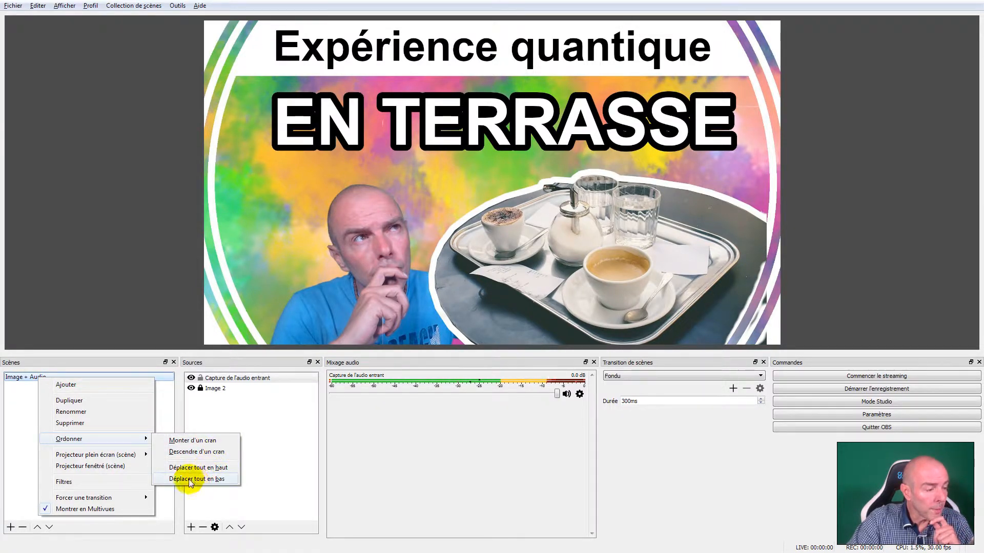
click(78, 390)
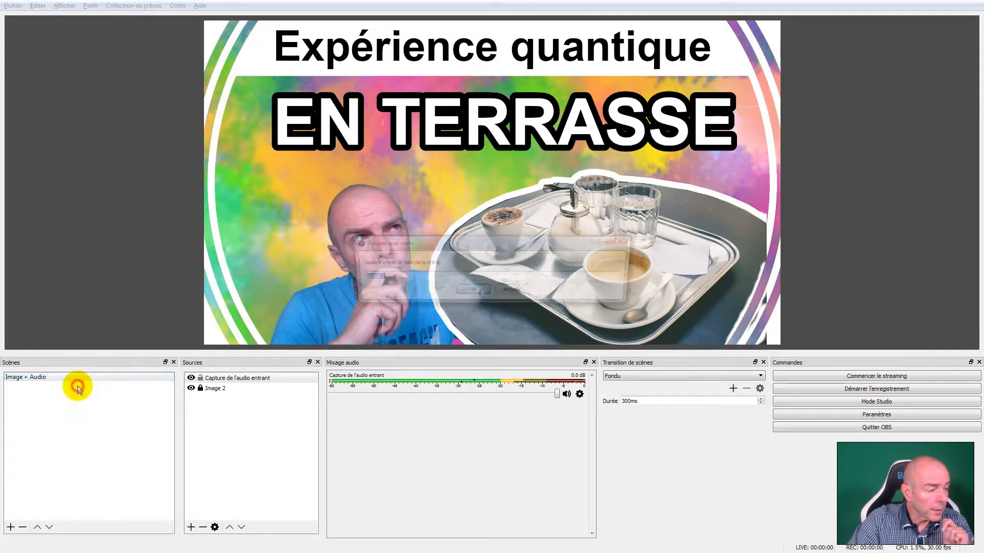
click(475, 289)
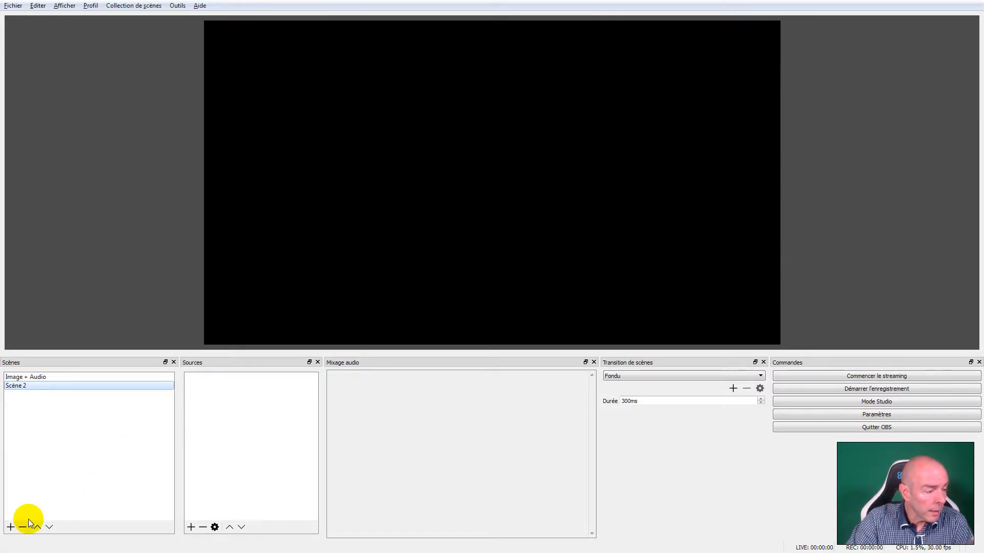
Step: Move Scène 2 up one place above Image + Audio and back down one place
right_click(41, 385)
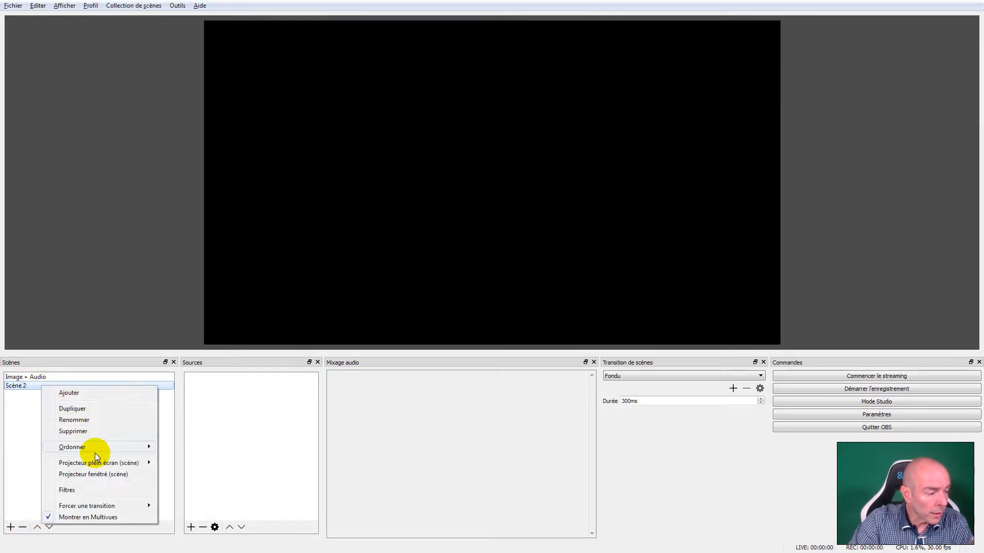
click(190, 449)
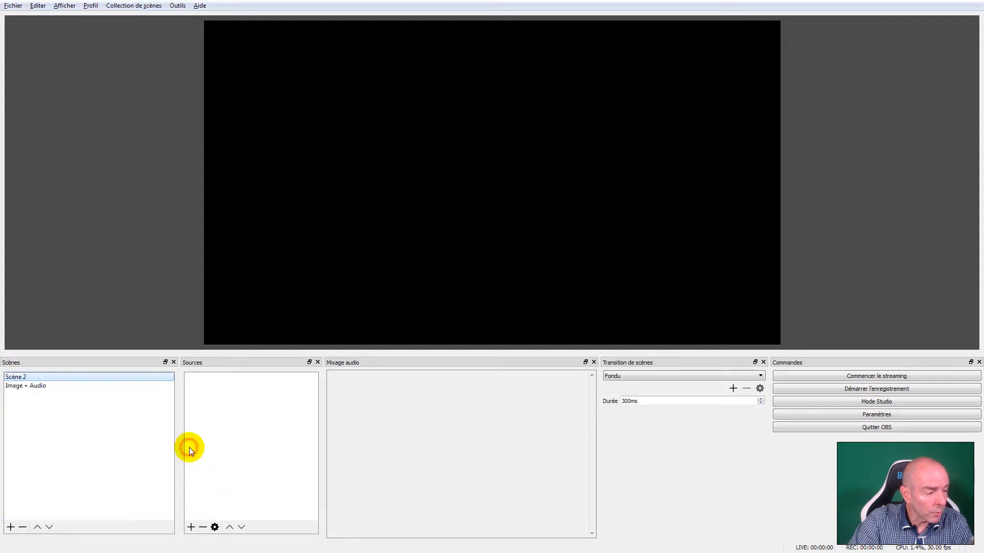
right_click(31, 377)
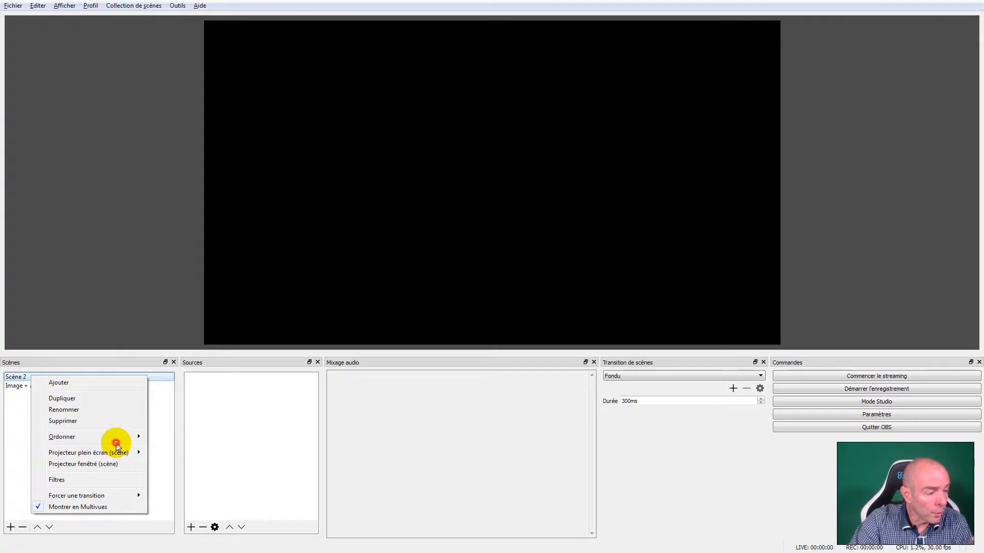
key(Escape)
right_click(41, 379)
mouse_move(80, 443)
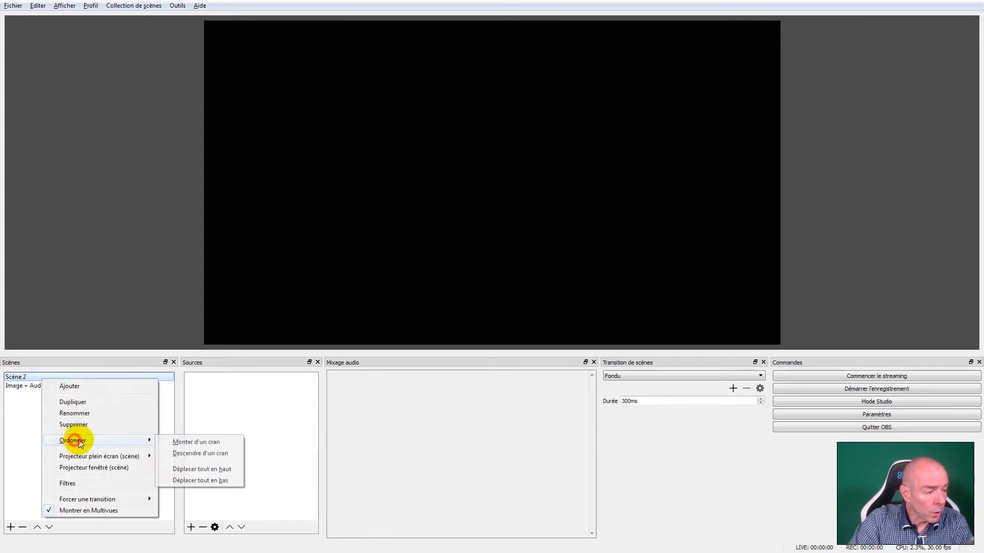
click(197, 454)
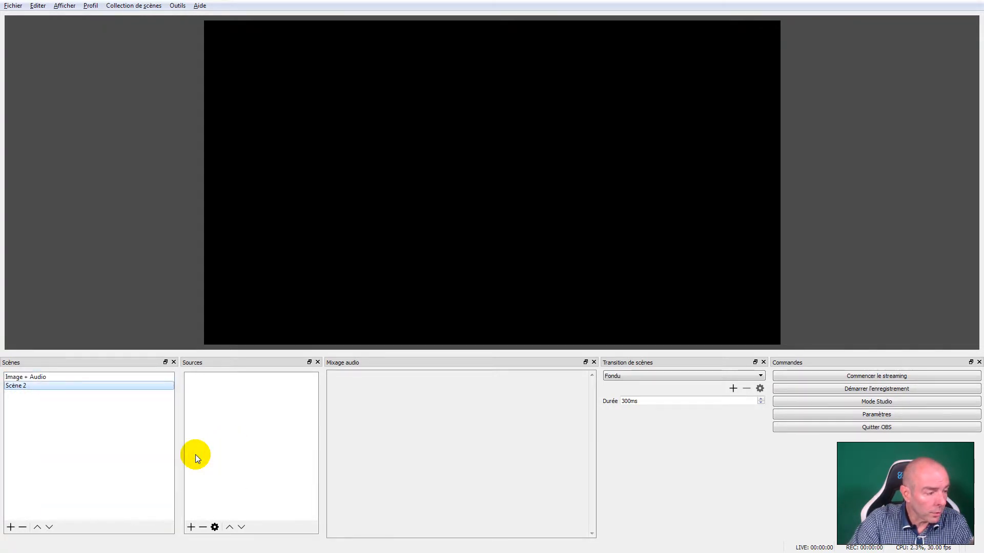
Step: Add another scene named Scène 3
click(10, 527)
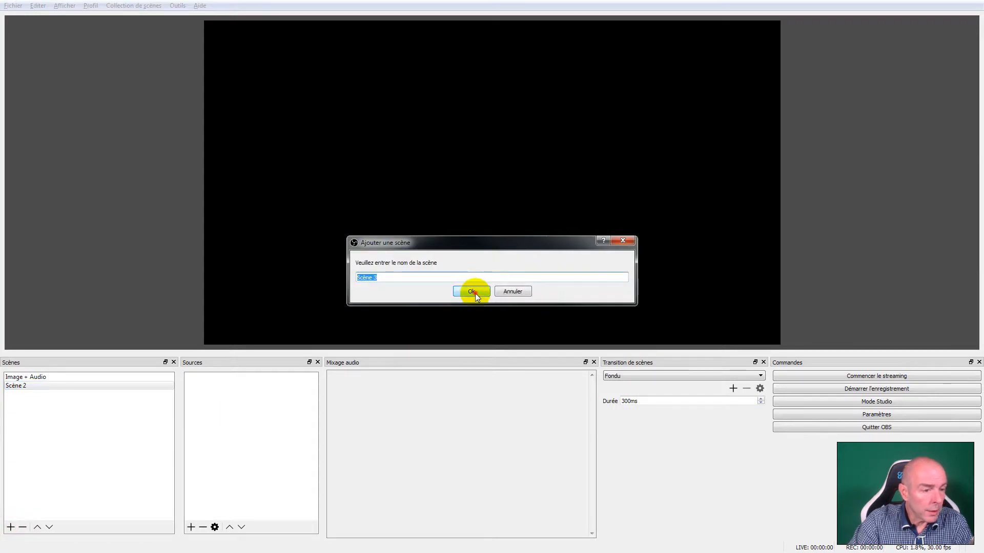
click(475, 293)
Step: Move the Image + Audio scene to the very end of the scene list and bring it back up to first place
click(44, 379)
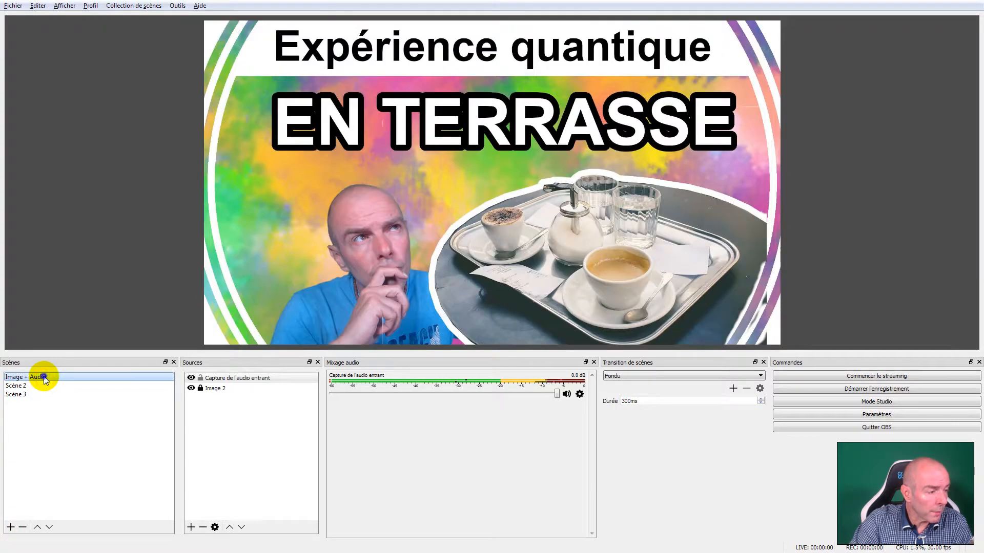
right_click(44, 378)
mouse_move(88, 437)
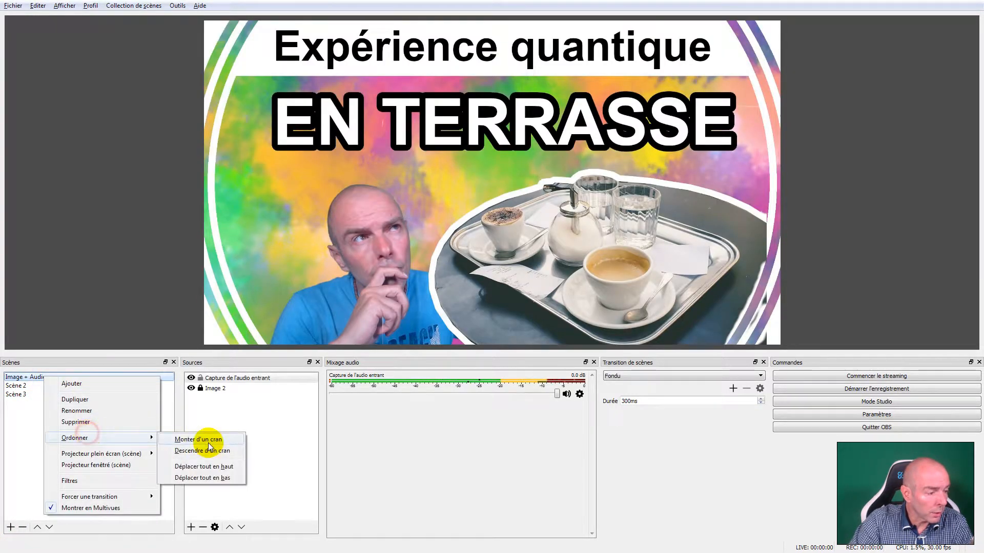
click(209, 479)
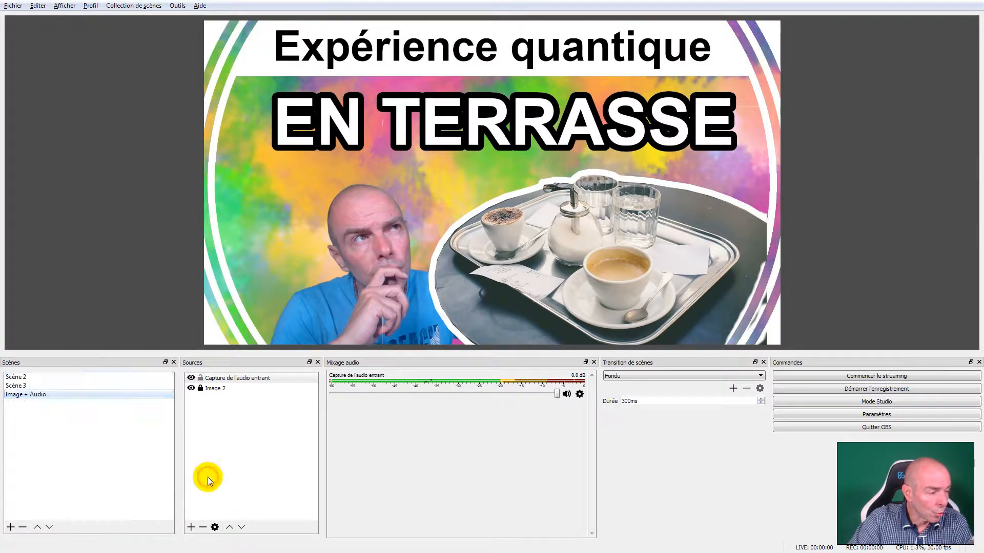
click(37, 527)
click(37, 527)
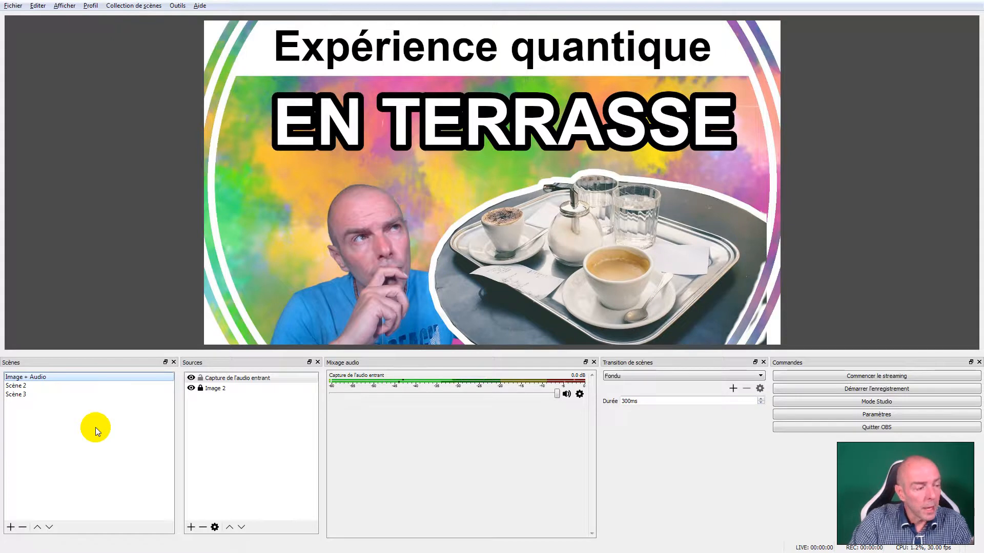
Step: View the effect filters of the Image + Audio scene and close their window
right_click(34, 377)
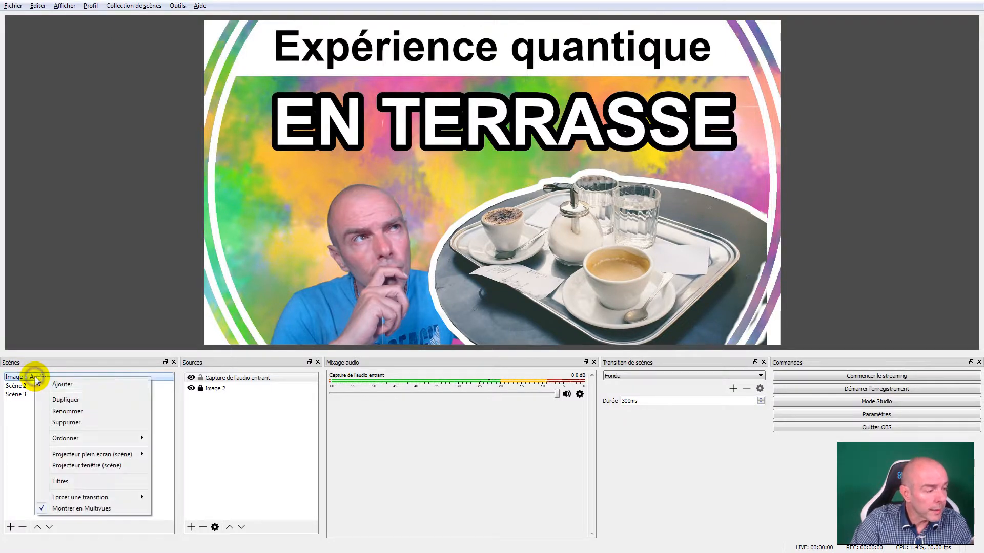
click(98, 481)
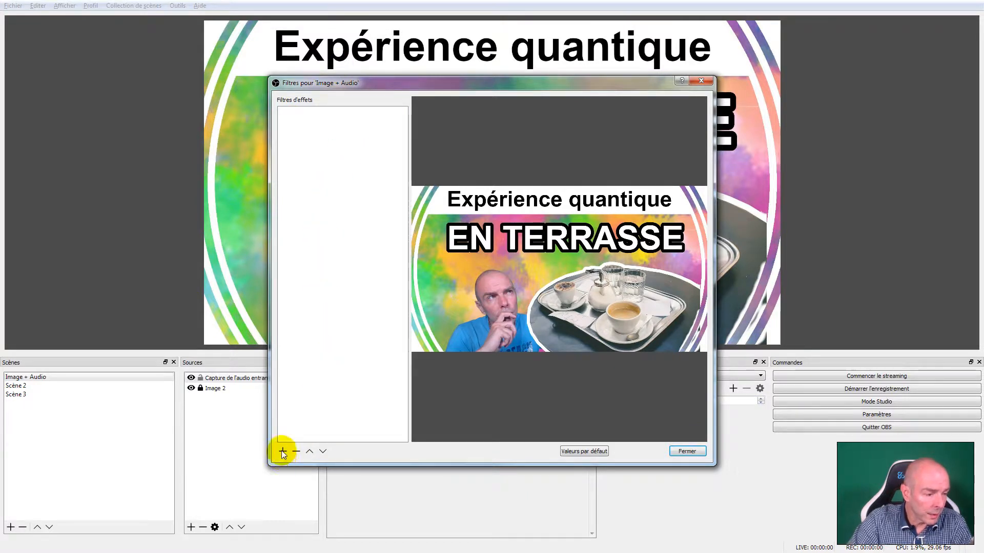
click(701, 81)
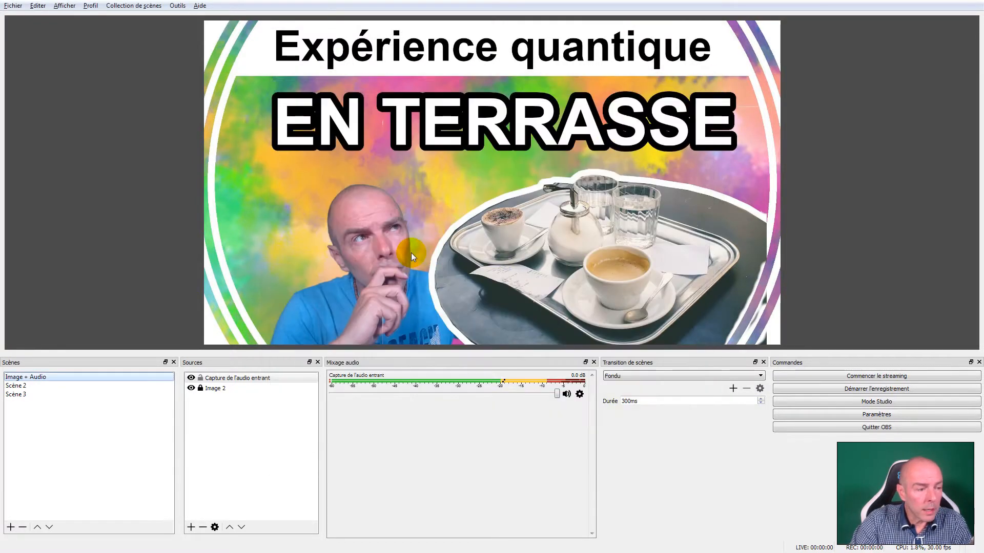
Step: Inspect the filter windows of the Capture de l'audio entrant and Image 2 sources, closing each one
click(229, 378)
right_click(229, 379)
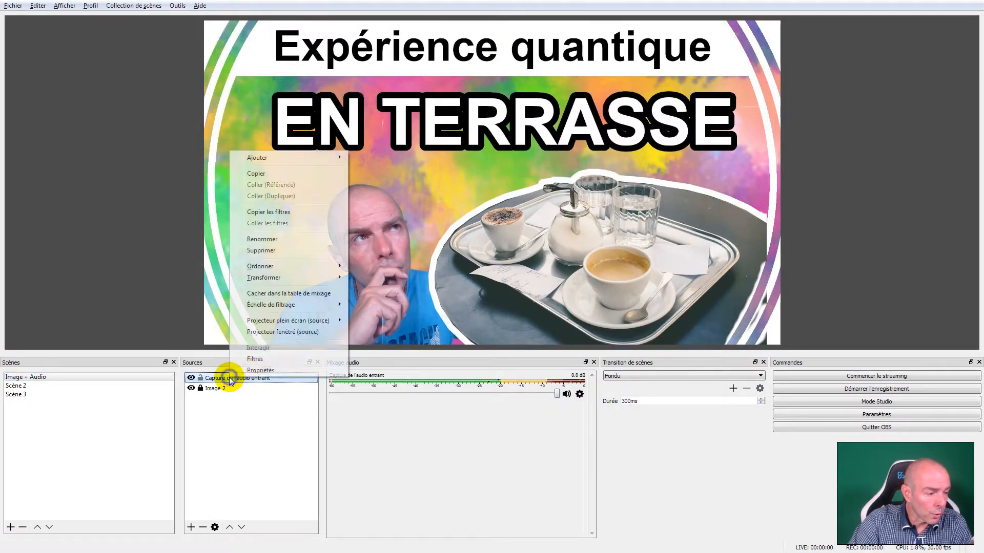
click(260, 358)
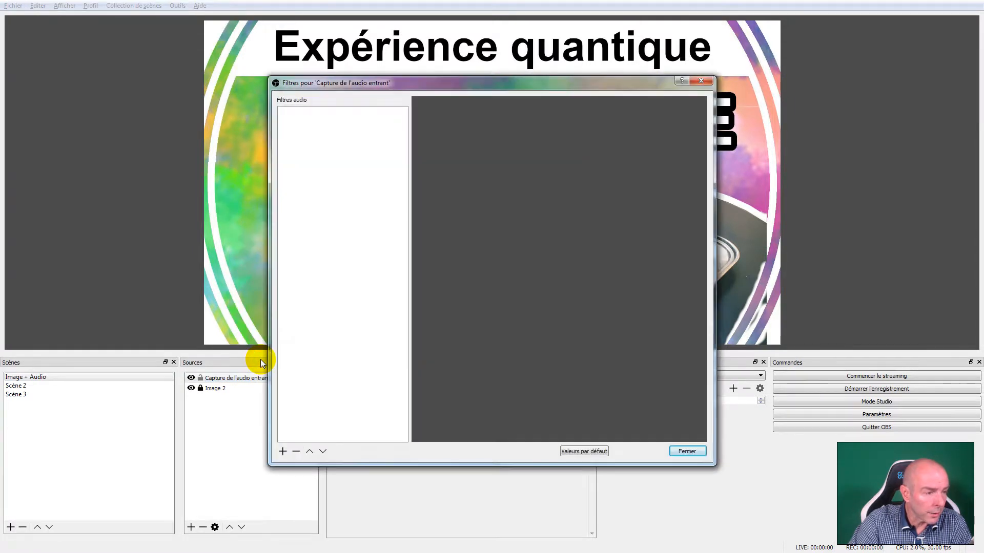
click(703, 81)
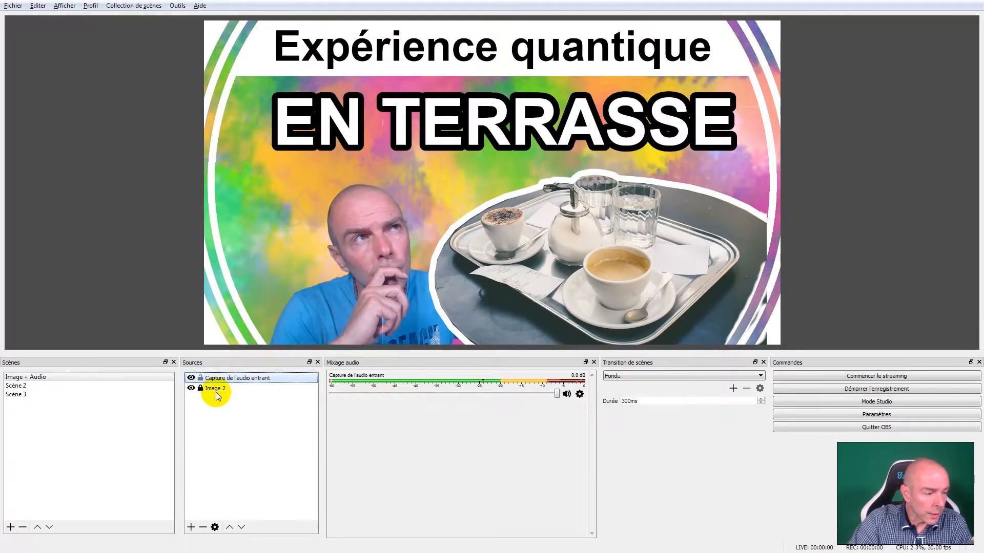
right_click(216, 389)
click(242, 378)
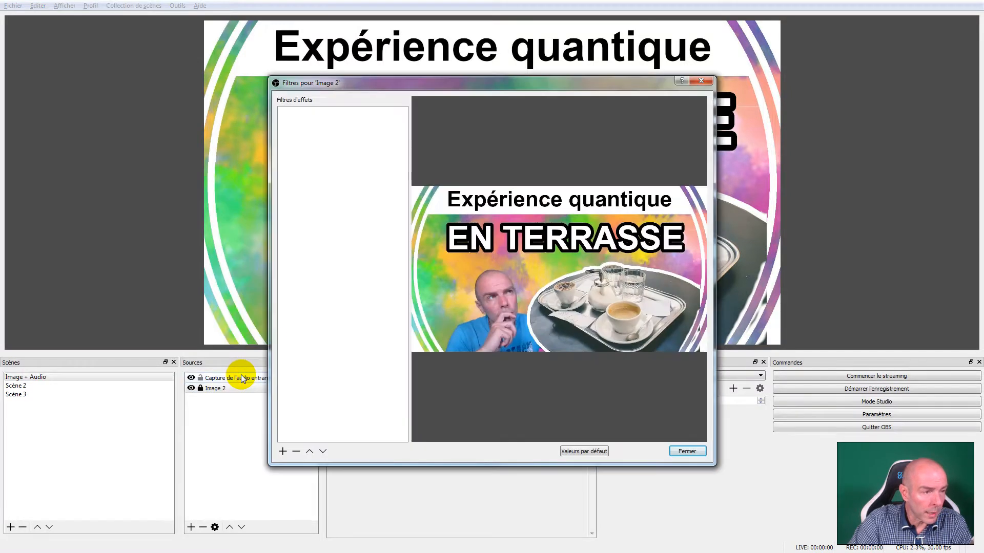
click(700, 81)
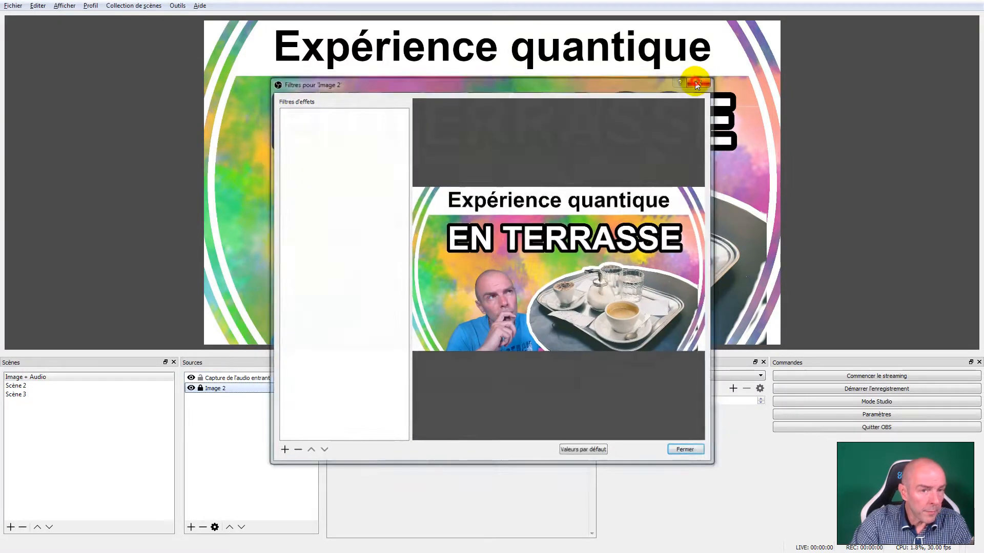
Step: Compare the audio filters window of Capture de l'audio entrant with the effect filters window of the Image + Audio scene
right_click(217, 377)
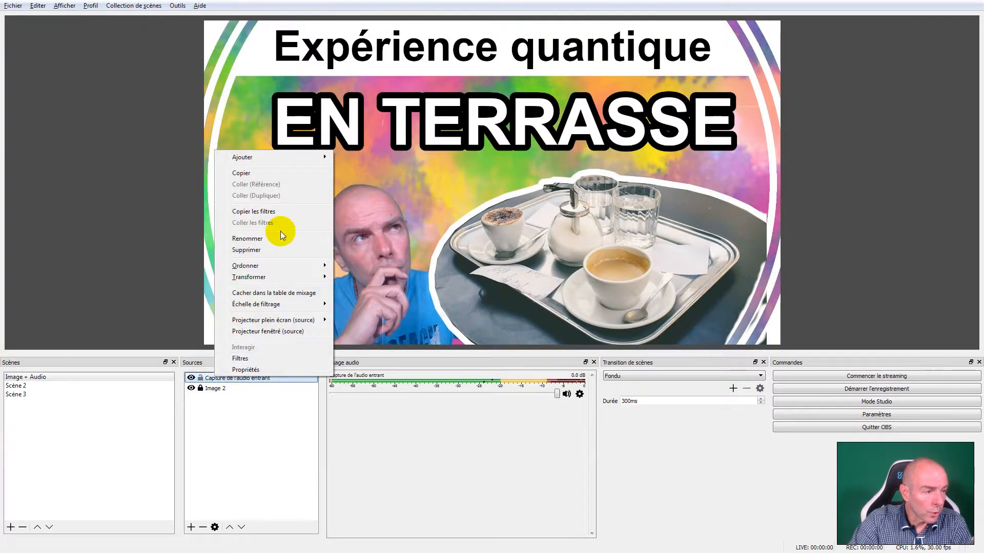
click(241, 358)
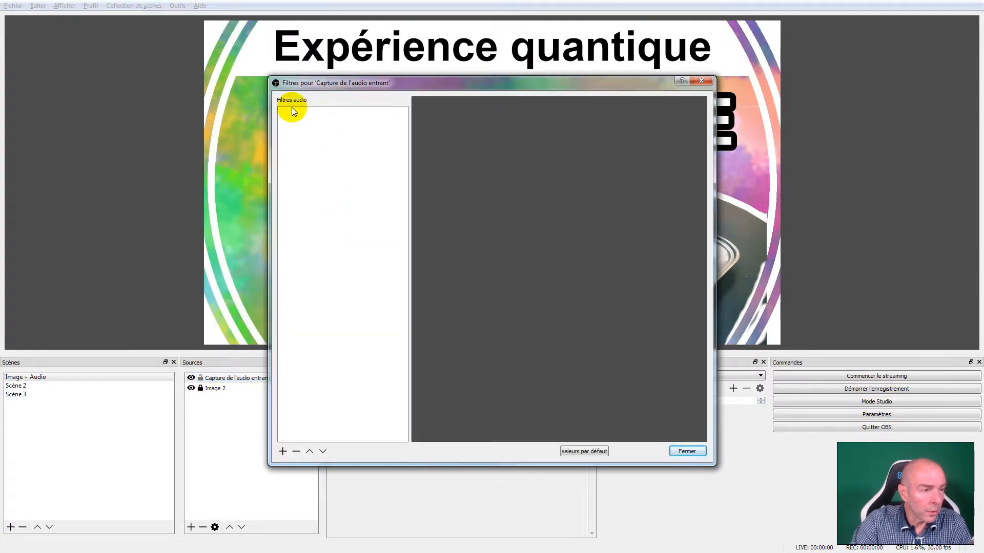
click(701, 81)
right_click(27, 380)
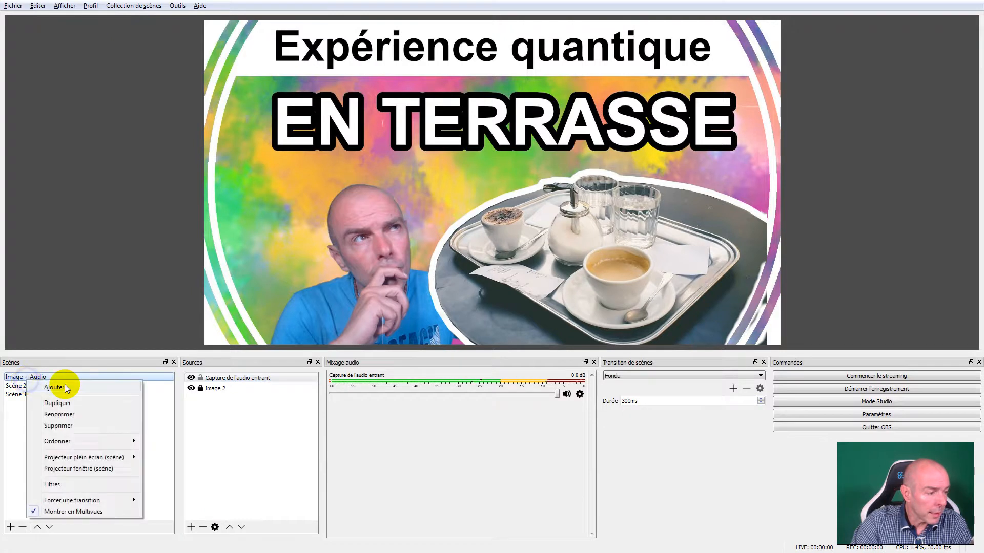
click(58, 486)
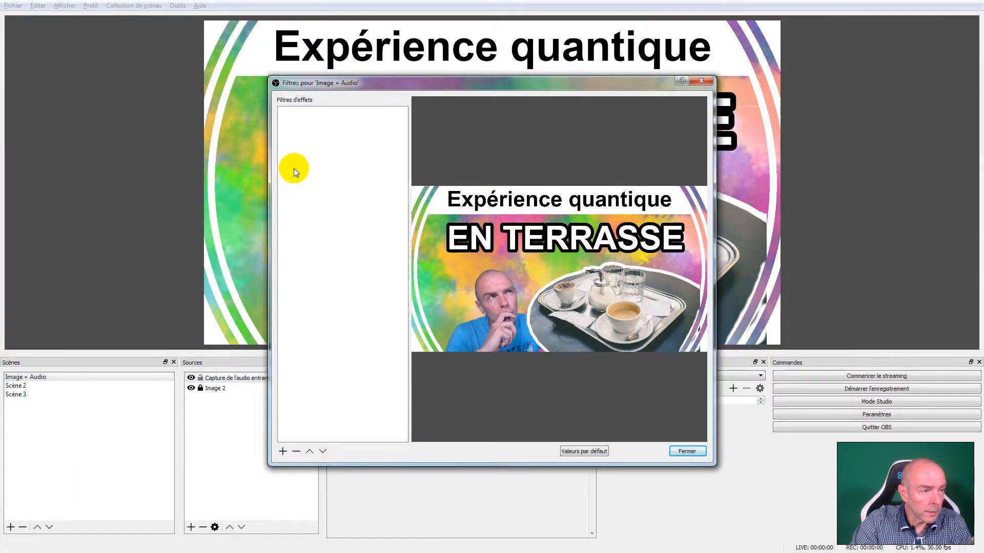
click(701, 81)
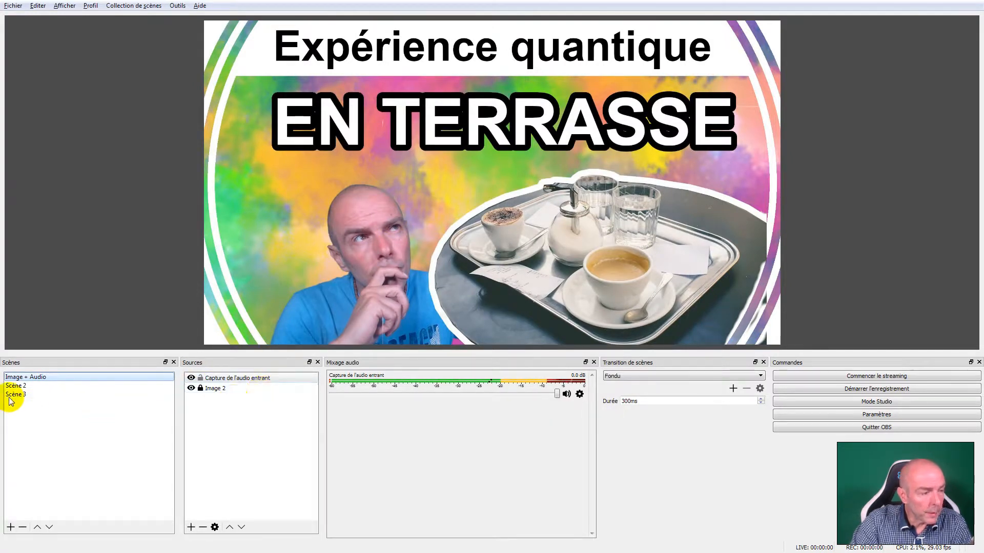
Step: Add a Défilement effect filter to the Image + Audio scene, keeping its default name
right_click(20, 378)
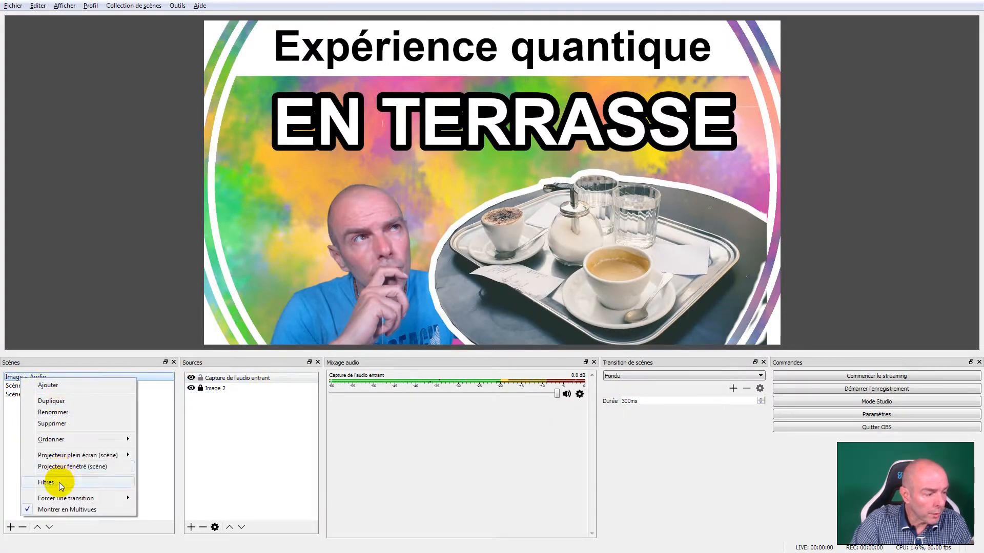
click(51, 482)
click(282, 451)
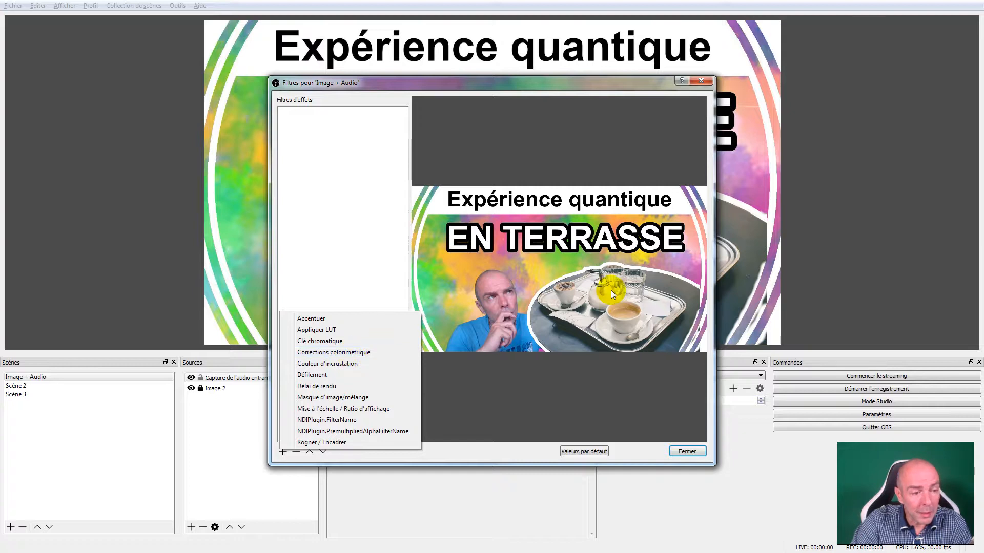
click(346, 376)
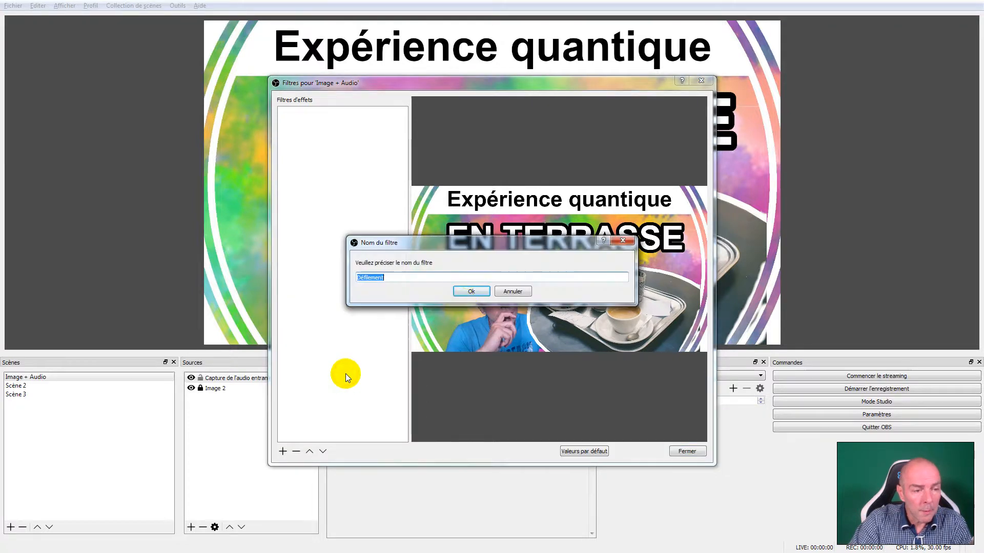
click(471, 293)
Step: Try horizontal speeds of 51 and 32 in the Défilement filter and reset the horizontal speed to 0
drag(568, 321, 578, 322)
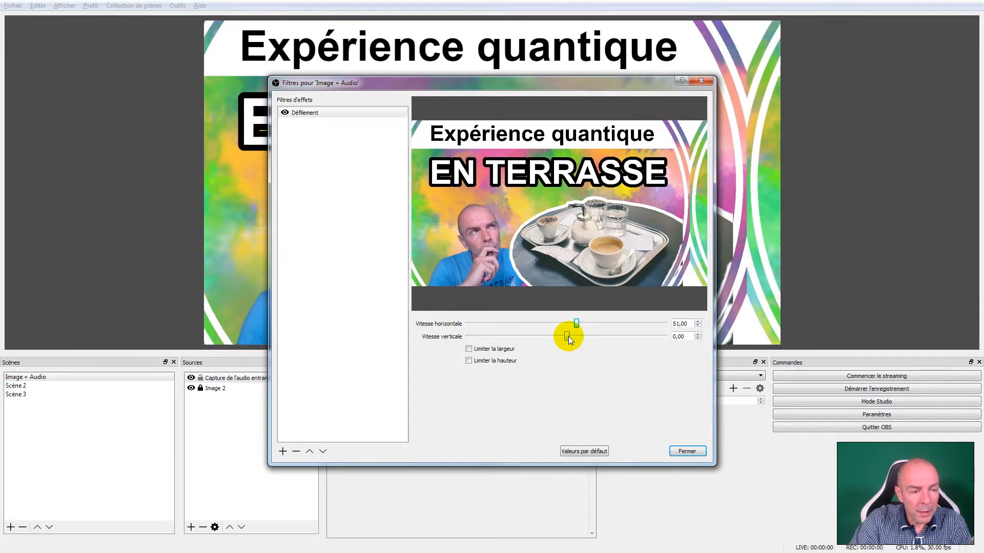
mouse_move(577, 324)
mouse_down()
mouse_move(660, 320)
mouse_move(467, 316)
mouse_move(575, 323)
mouse_up()
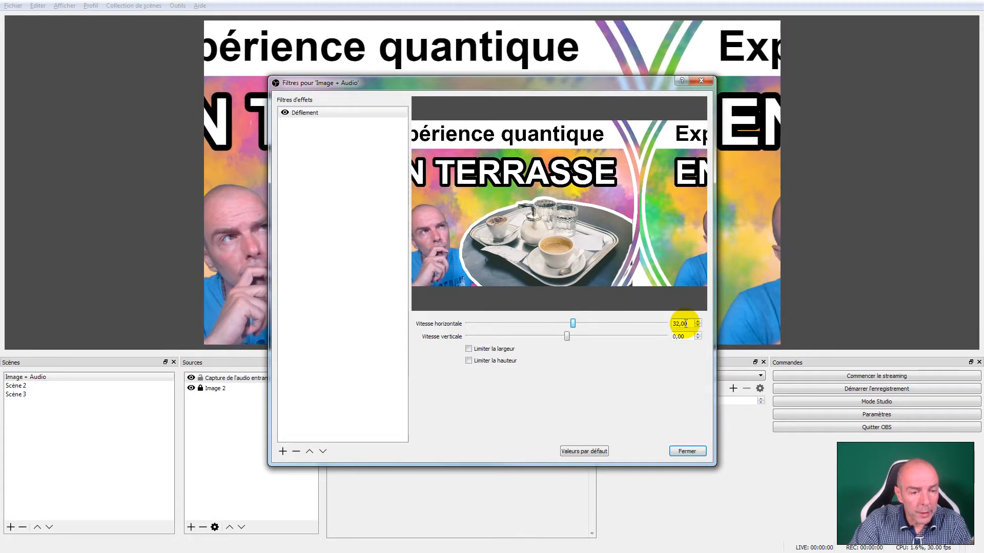
double_click(683, 323)
text(0)
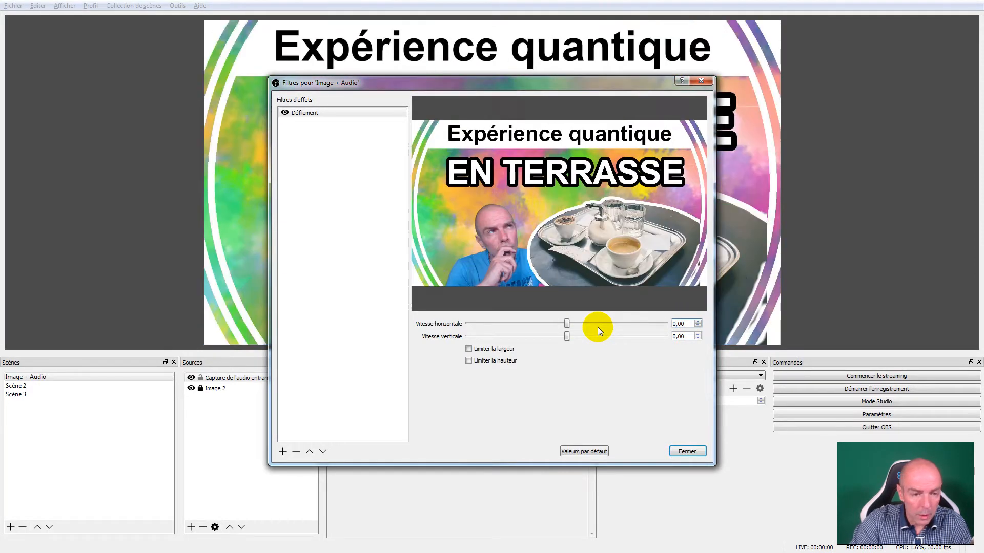
Step: Try a small change to the Défilement filter's vertical speed and return it to 0
click(567, 337)
mouse_move(568, 337)
mouse_down()
mouse_move(592, 337)
mouse_move(494, 336)
mouse_move(579, 336)
mouse_move(568, 336)
mouse_up()
click(698, 339)
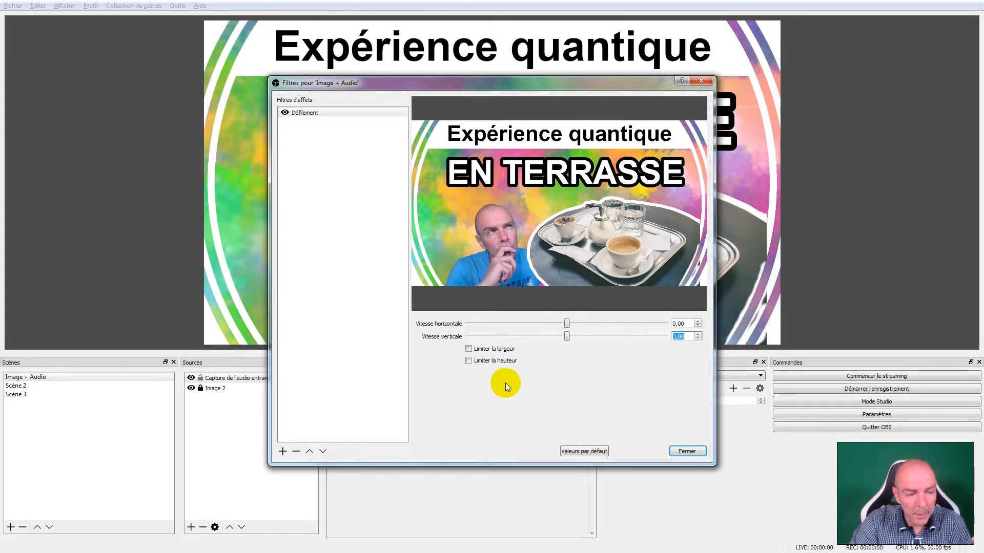
Step: Try limiting the Défilement filter's width and height to 100, keeping only the width limit with horizontal speed 1 and vertical speed -38
click(500, 349)
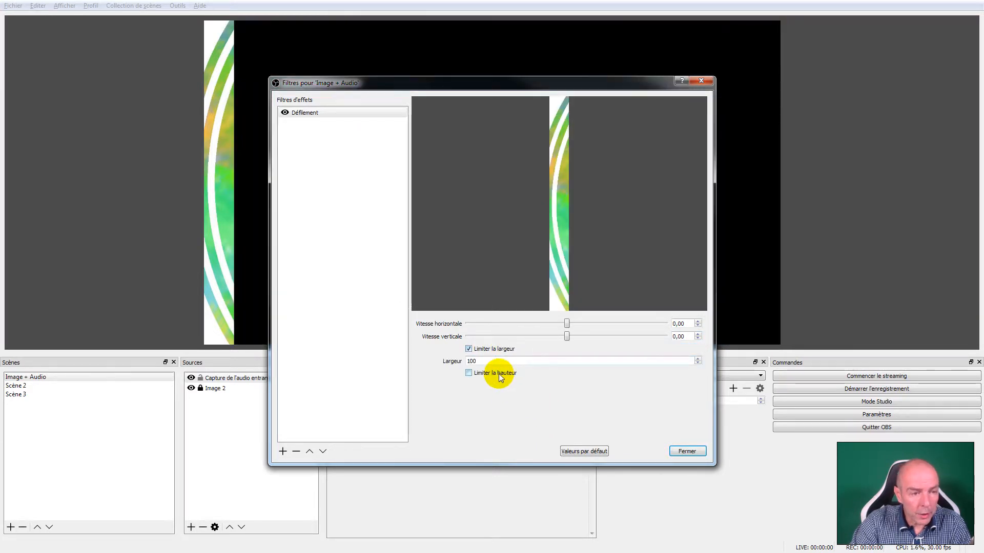
click(501, 377)
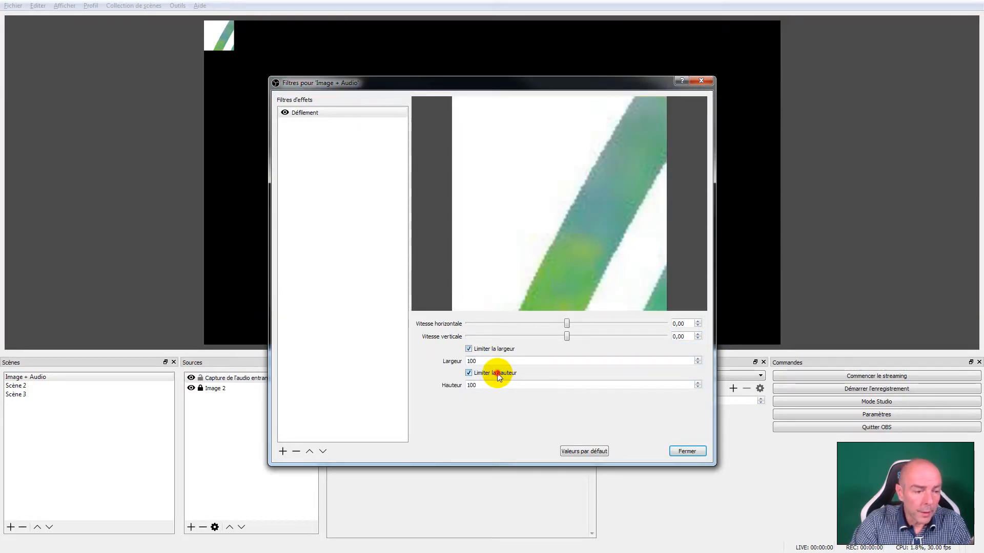
click(499, 374)
click(497, 349)
click(498, 350)
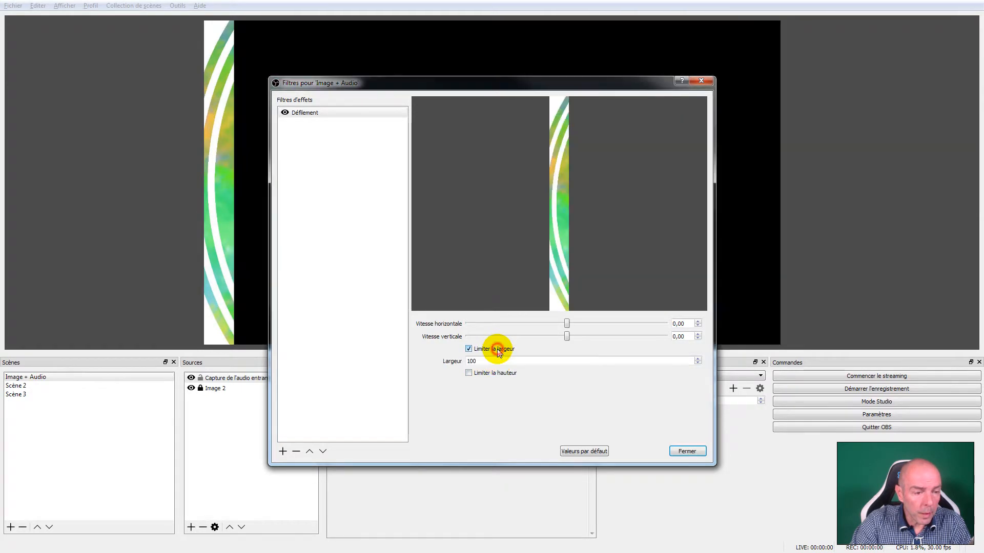
mouse_move(568, 323)
mouse_down()
mouse_move(611, 324)
mouse_move(564, 326)
mouse_move(539, 341)
mouse_move(588, 335)
mouse_move(559, 335)
mouse_up()
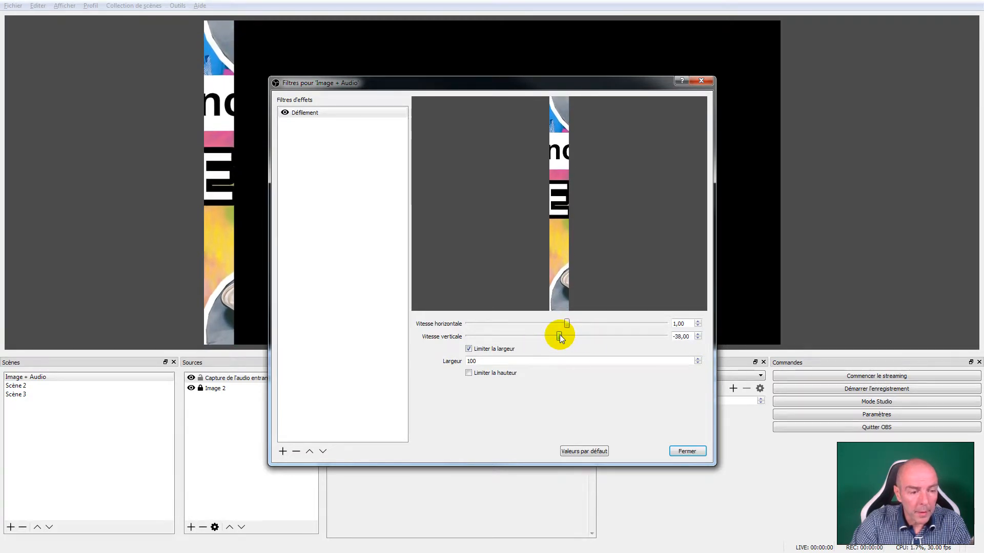
Step: Delete the Défilement filter from the Image + Audio scene and close its filters window
click(323, 112)
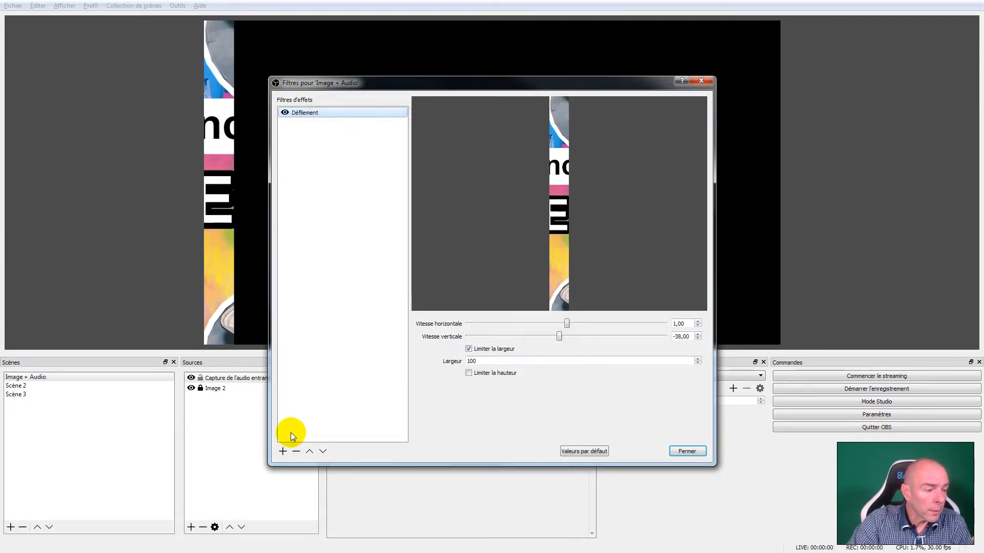
click(296, 451)
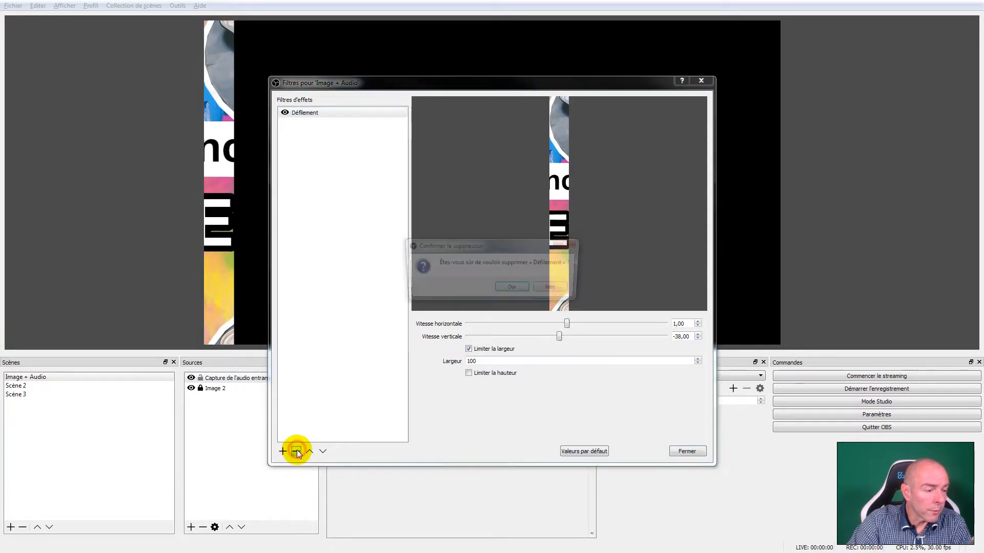
click(516, 288)
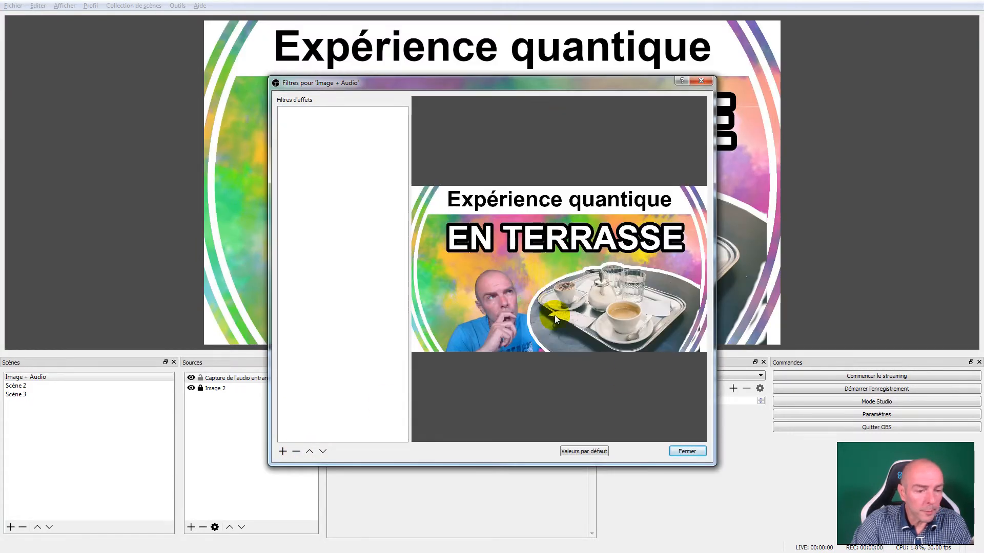
click(687, 451)
Step: Add a Glissement scene transition, keeping its default name and the Gauche direction
right_click(40, 380)
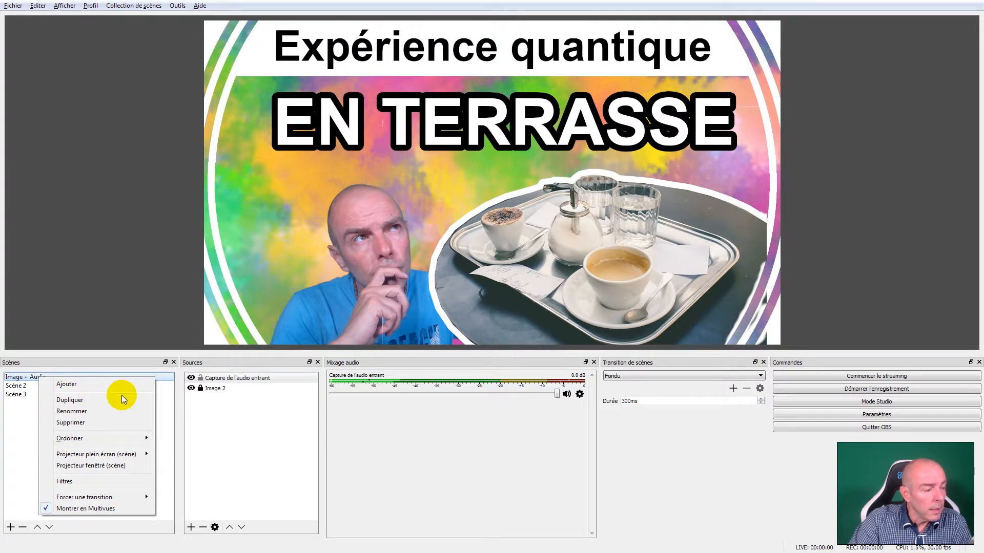
mouse_move(149, 499)
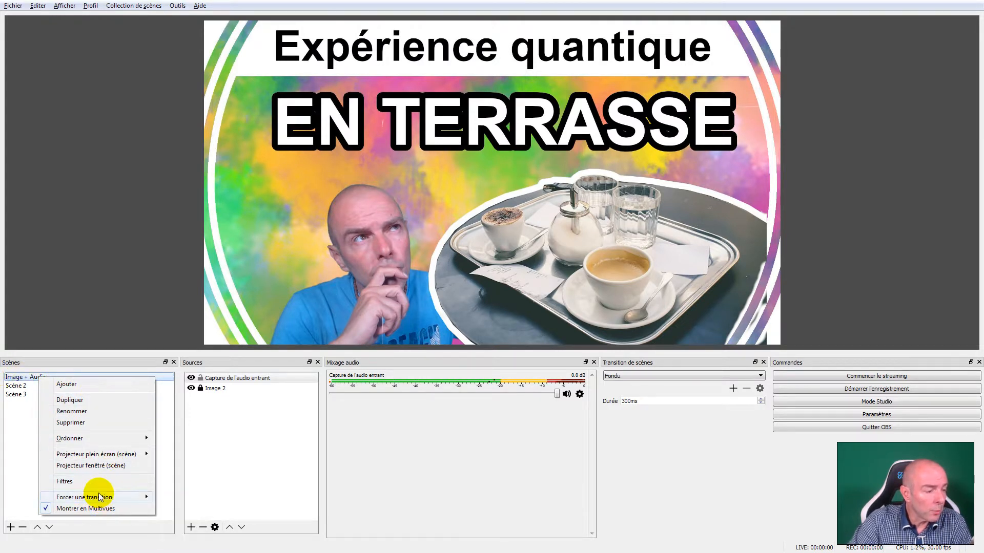
mouse_move(101, 498)
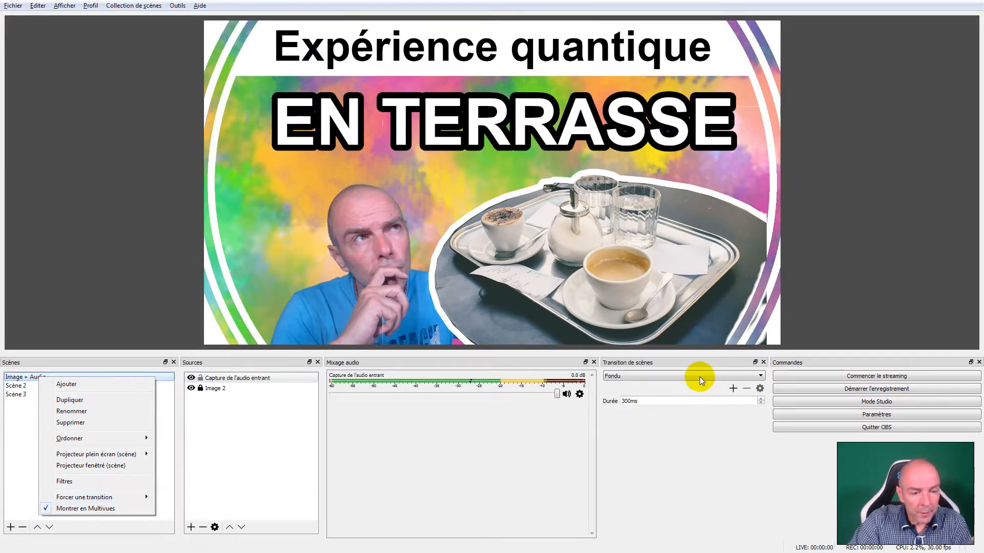
click(732, 390)
click(749, 408)
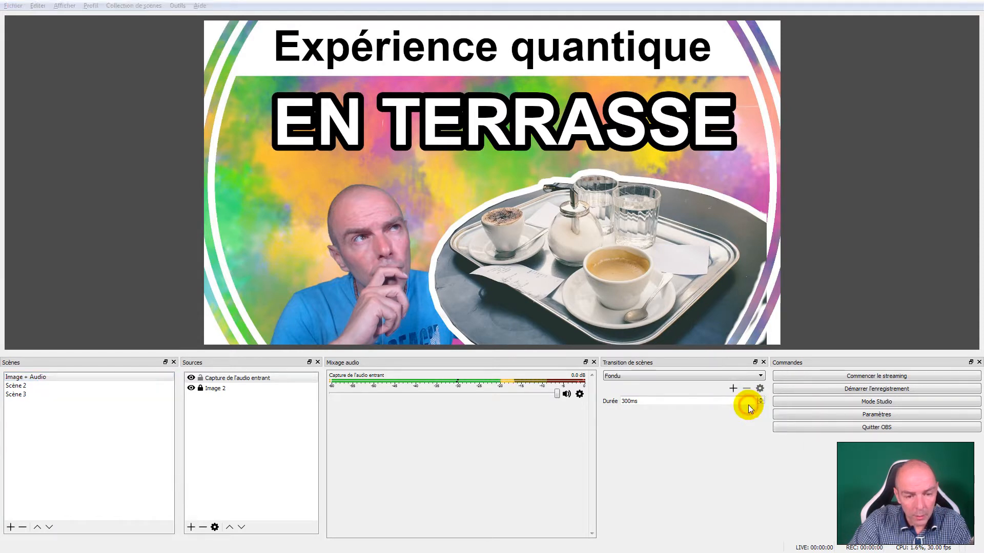
click(466, 288)
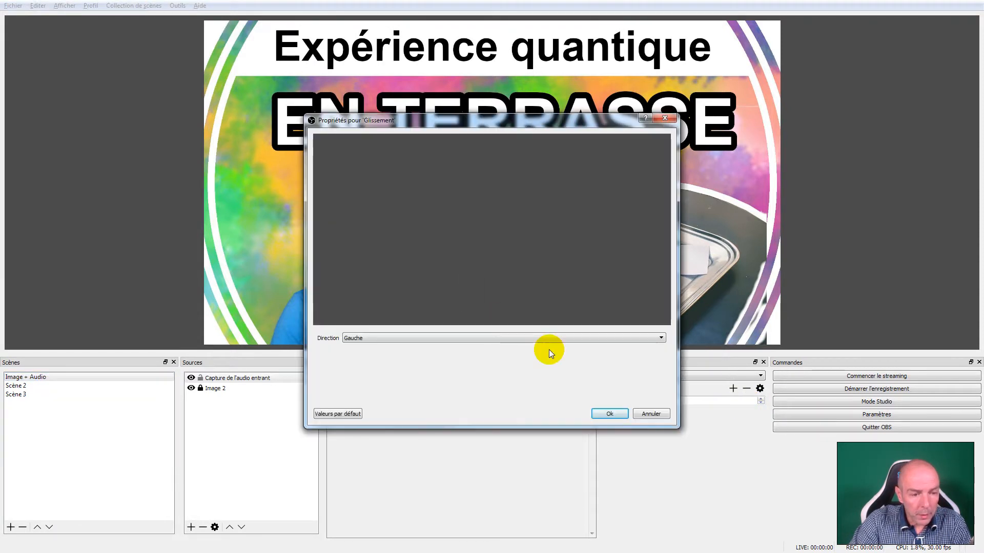
click(610, 414)
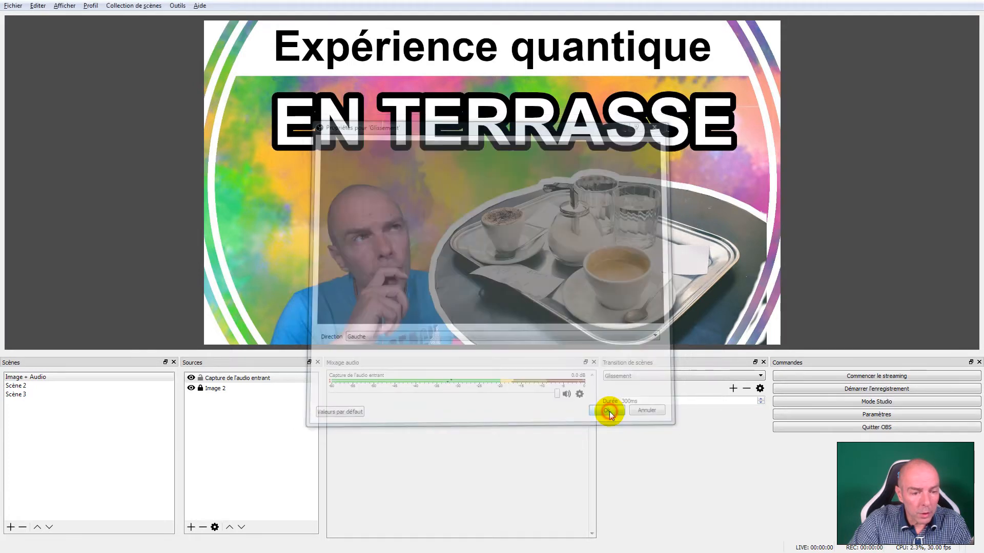
Step: Force the Glissement transition on the Image + Audio scene and test it by switching to Scène 2 and back
right_click(60, 380)
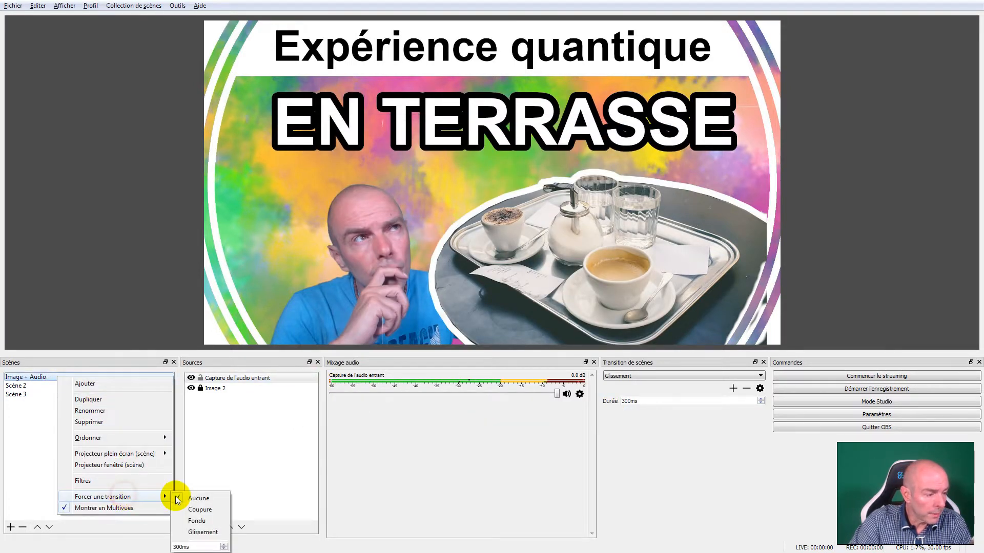
click(212, 533)
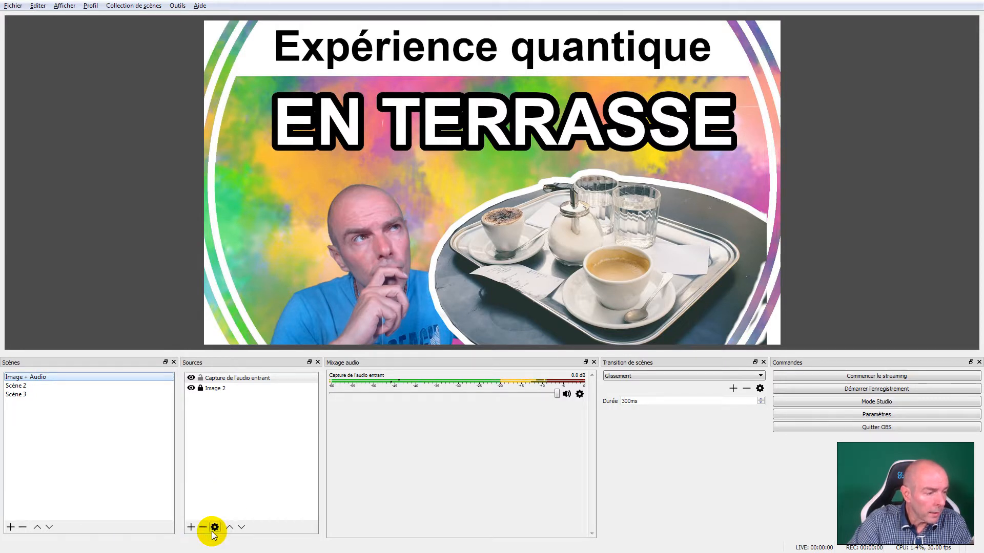
click(20, 386)
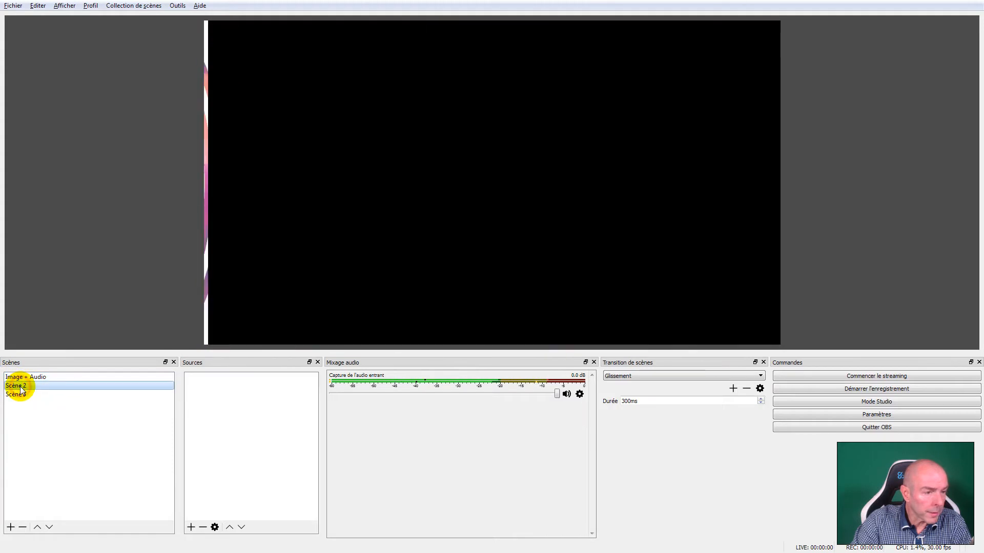
click(18, 378)
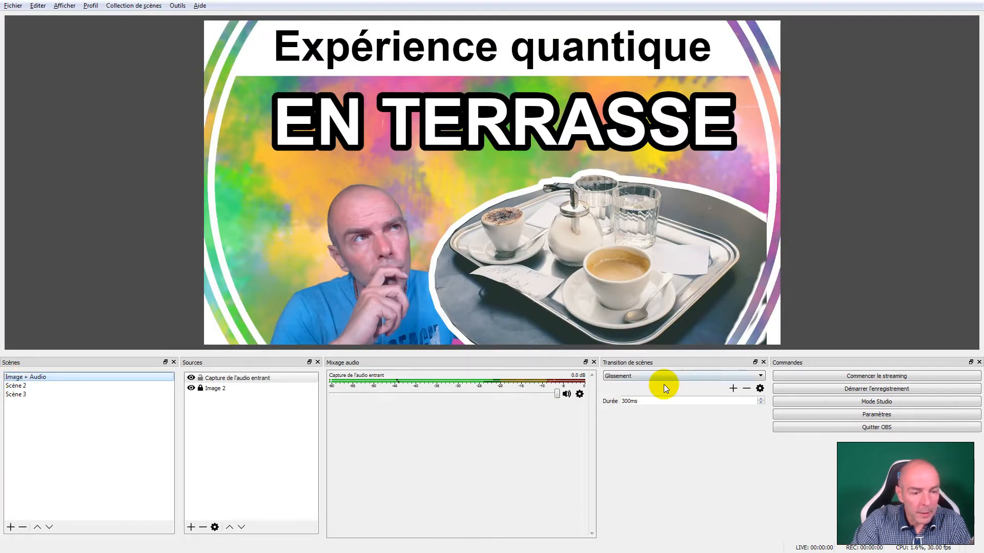
Step: Force the Coupure transition on Scène 2
click(30, 386)
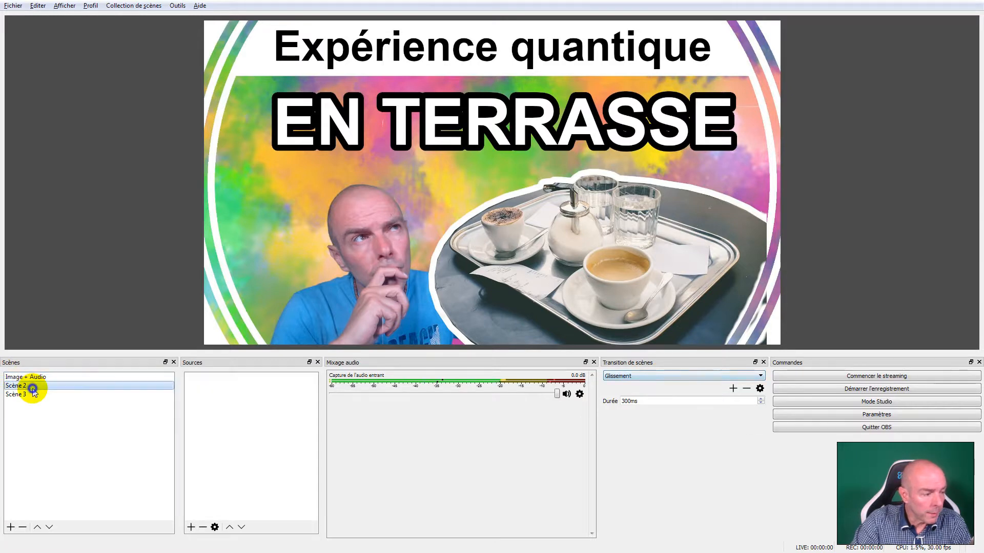
right_click(31, 387)
mouse_move(108, 507)
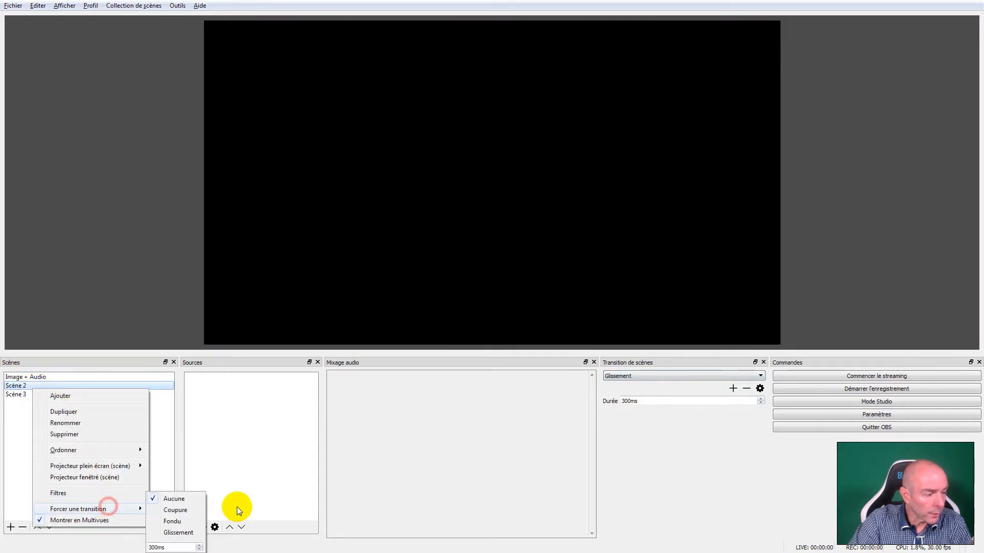
click(176, 510)
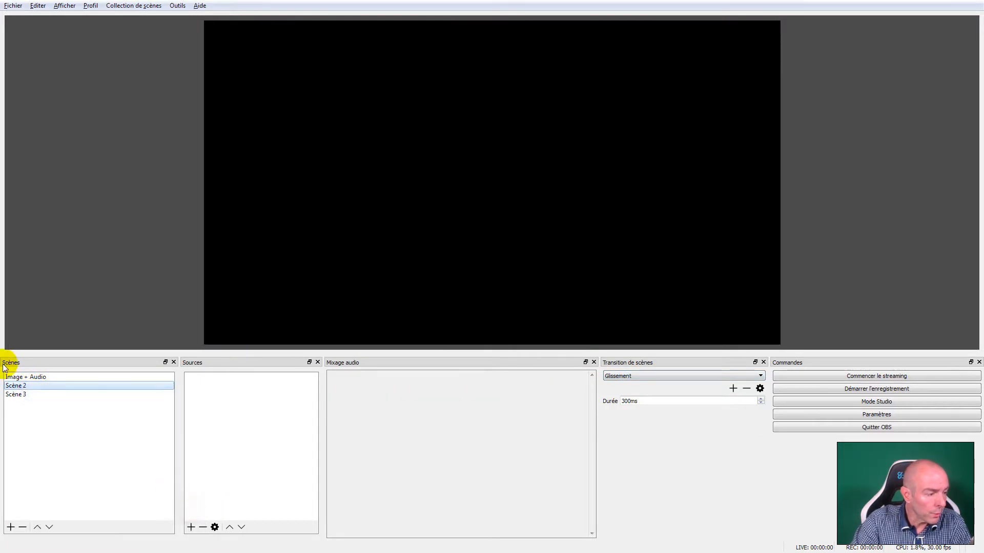
Step: Force the Fondu transition on Scène 3
click(20, 394)
right_click(23, 394)
click(73, 514)
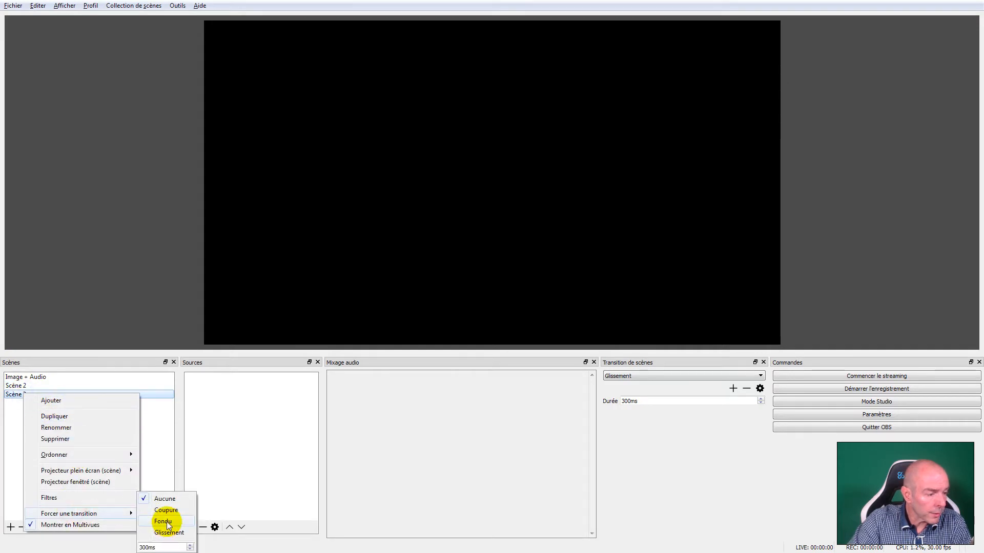
click(167, 522)
Step: Add the existing Image 2 source to Scène 2 as a visible image source
click(24, 380)
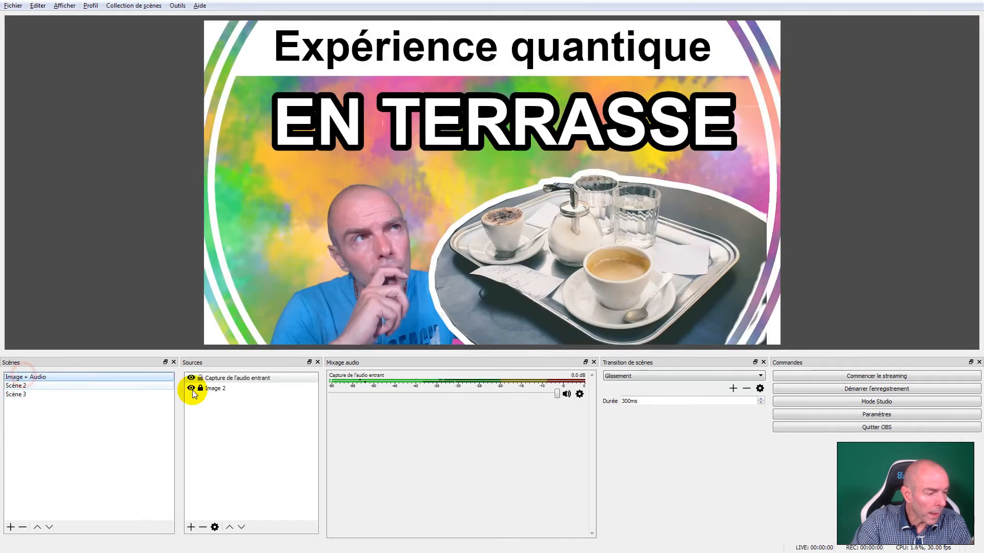
click(45, 387)
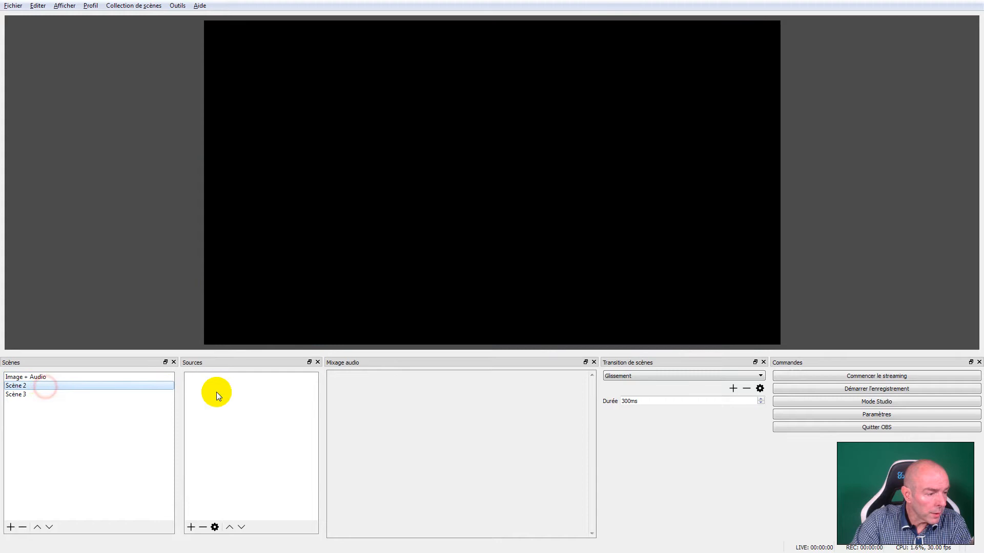
click(193, 532)
click(253, 422)
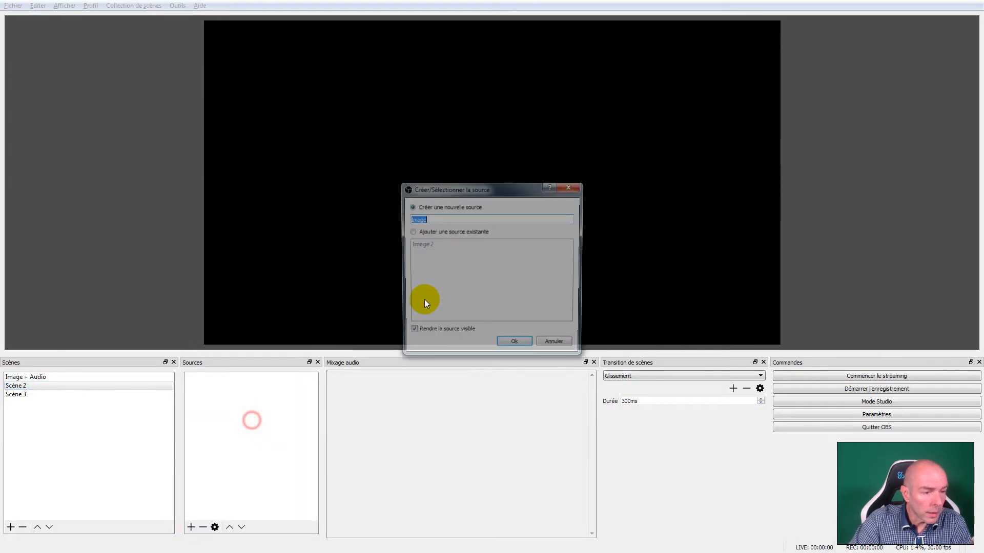
click(425, 231)
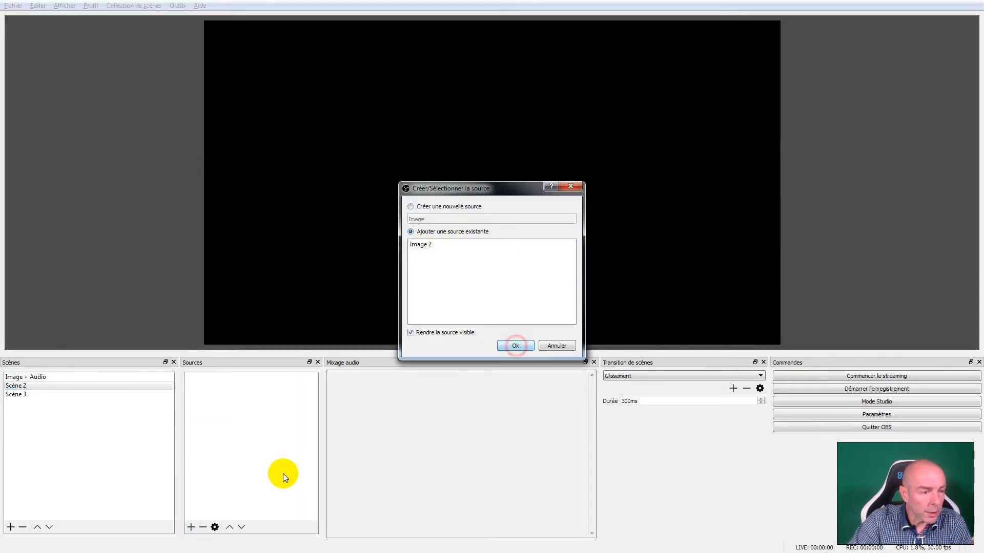
click(426, 244)
click(515, 346)
Step: Add the existing Image 2 source to Scène 3 as a visible image source
click(49, 394)
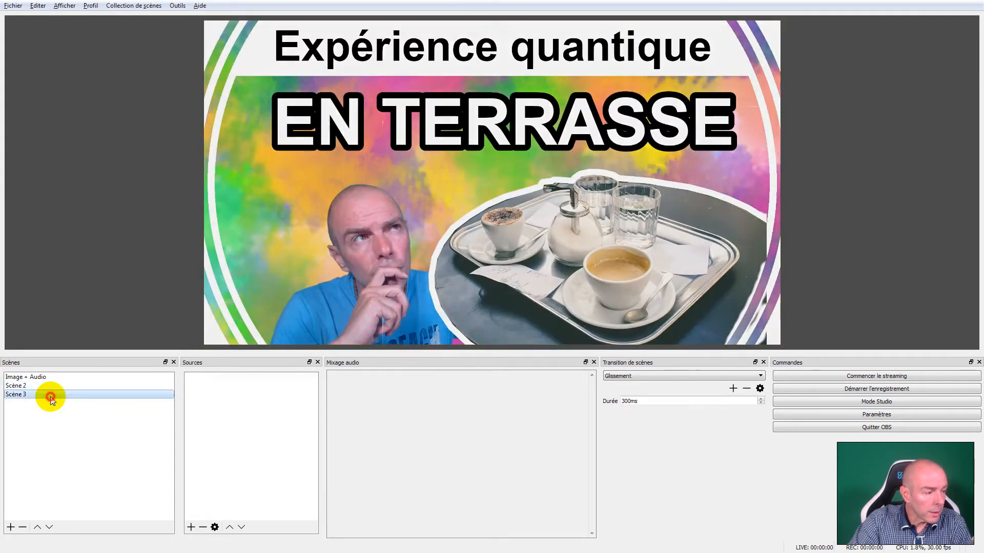
click(195, 525)
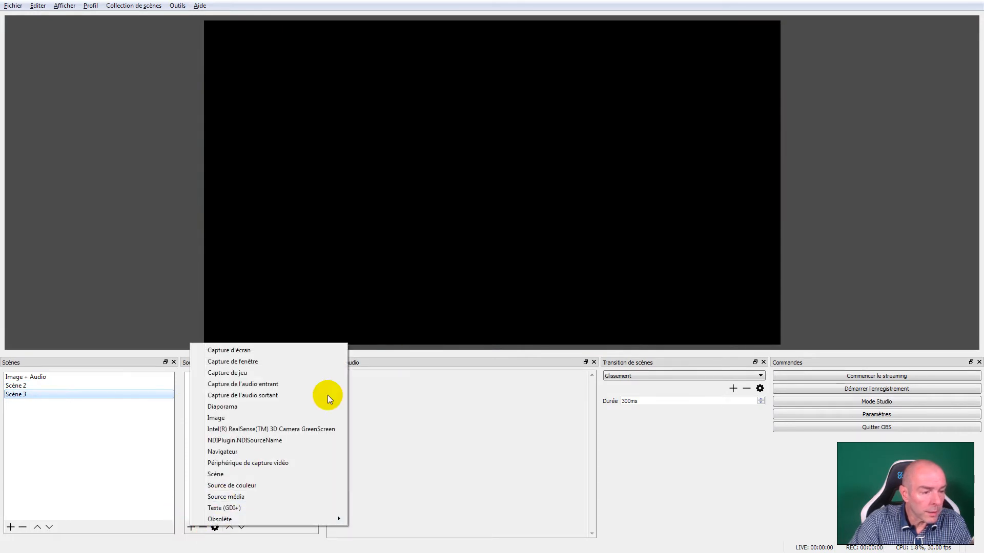
click(409, 475)
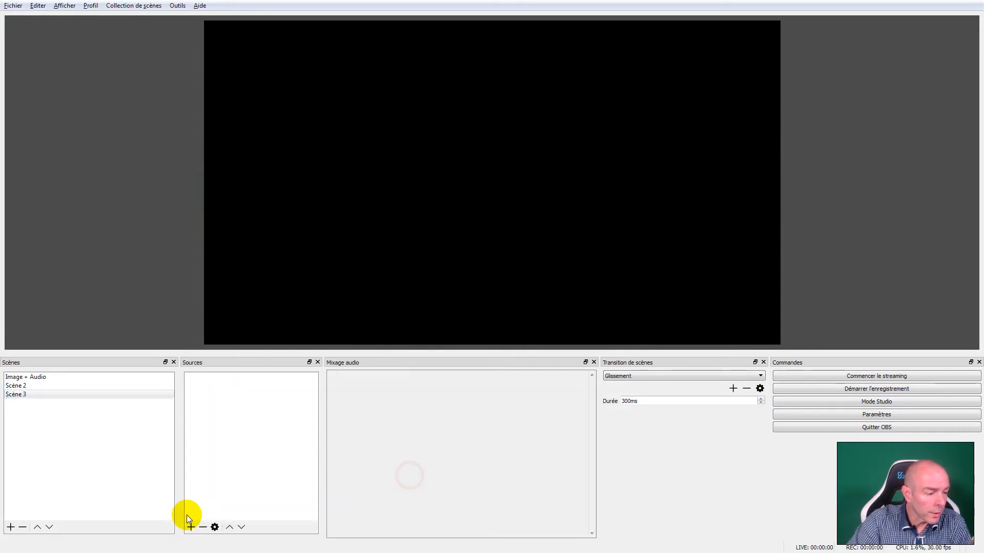
click(191, 528)
click(220, 417)
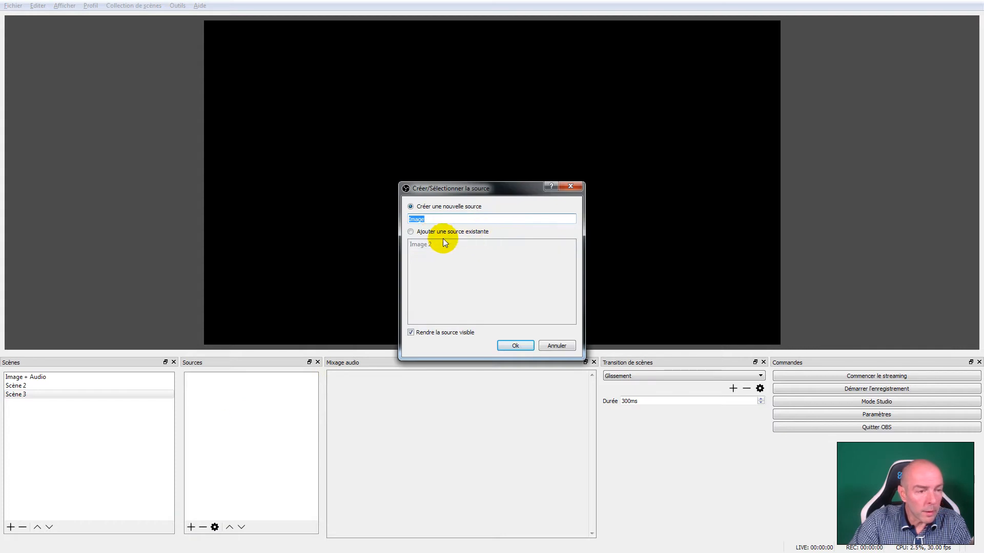
click(426, 231)
click(427, 245)
click(515, 346)
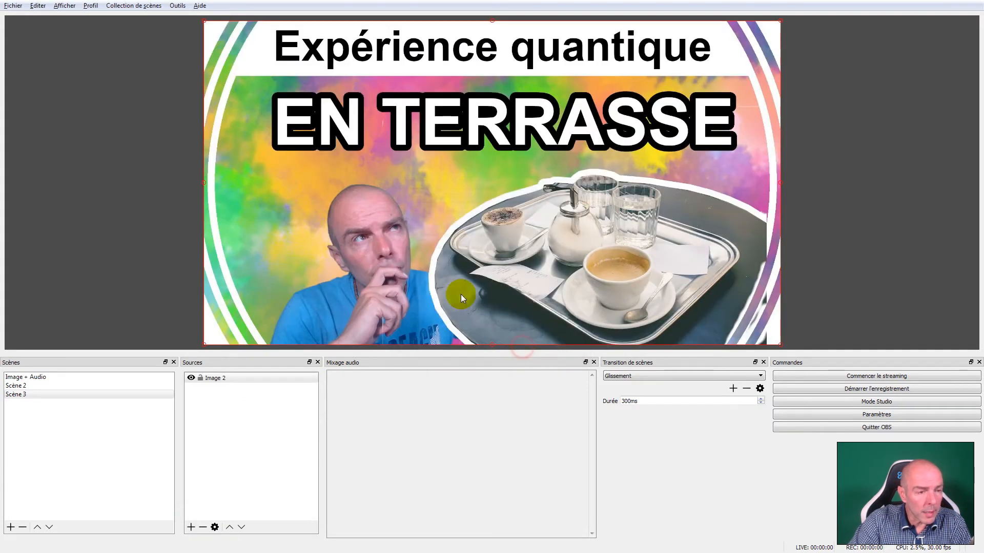
Step: Switch through Image + Audio, Scène 2 and Scène 3 to compare their forced transitions
click(49, 377)
click(50, 385)
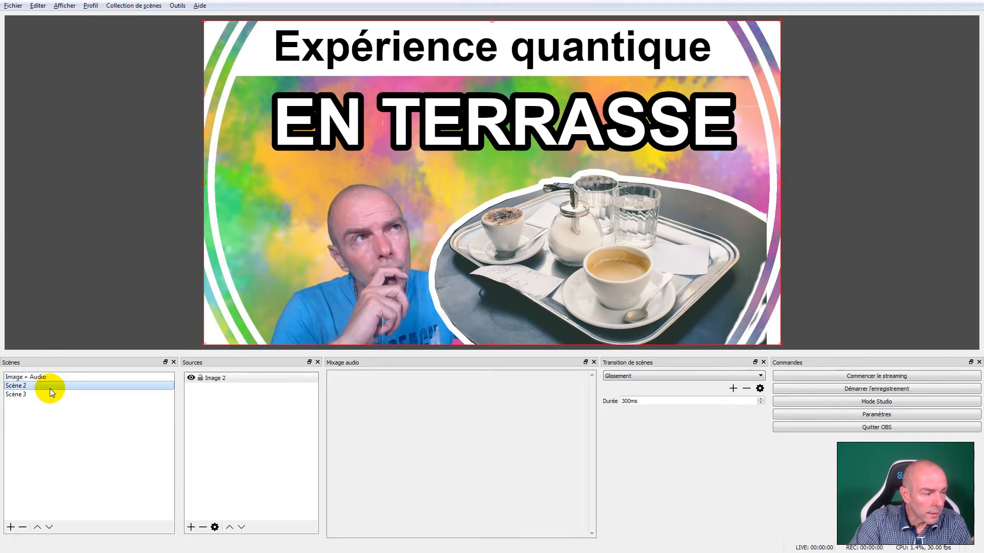
click(48, 395)
right_click(49, 395)
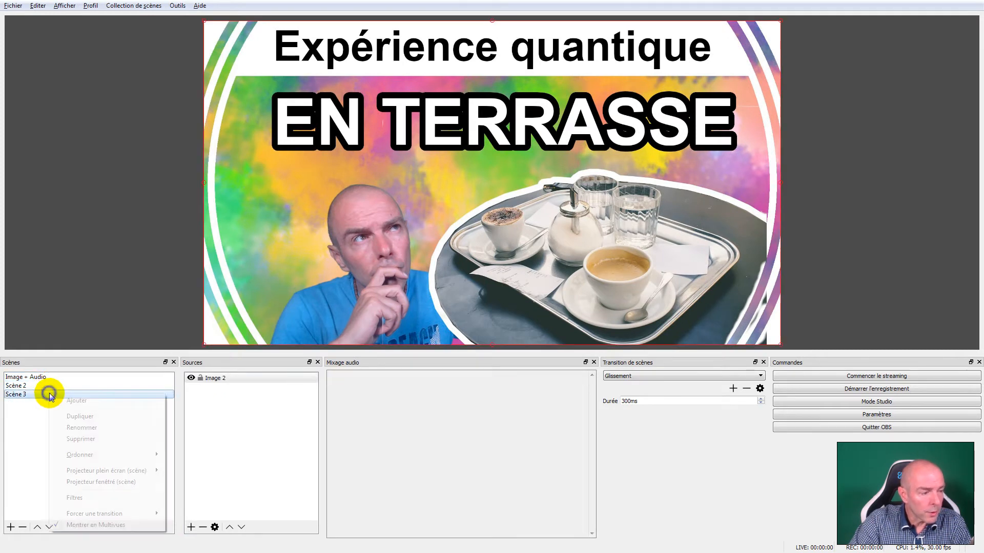
right_click(255, 378)
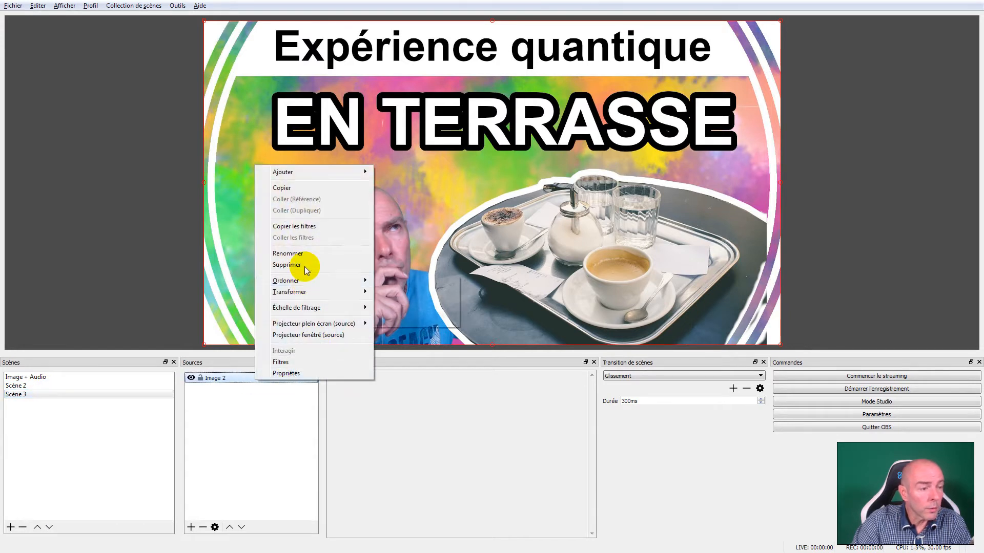
click(293, 374)
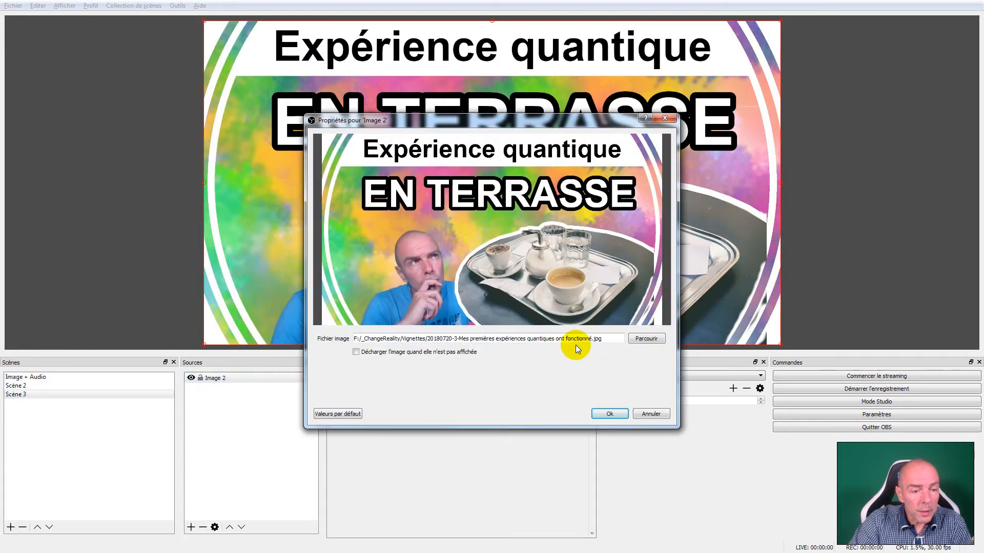
click(647, 339)
click(481, 256)
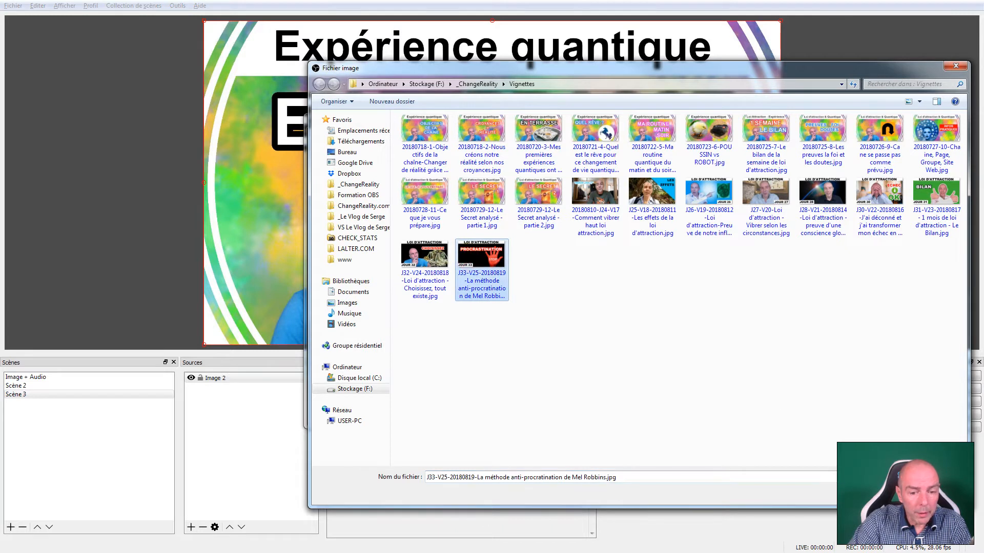
key(Return)
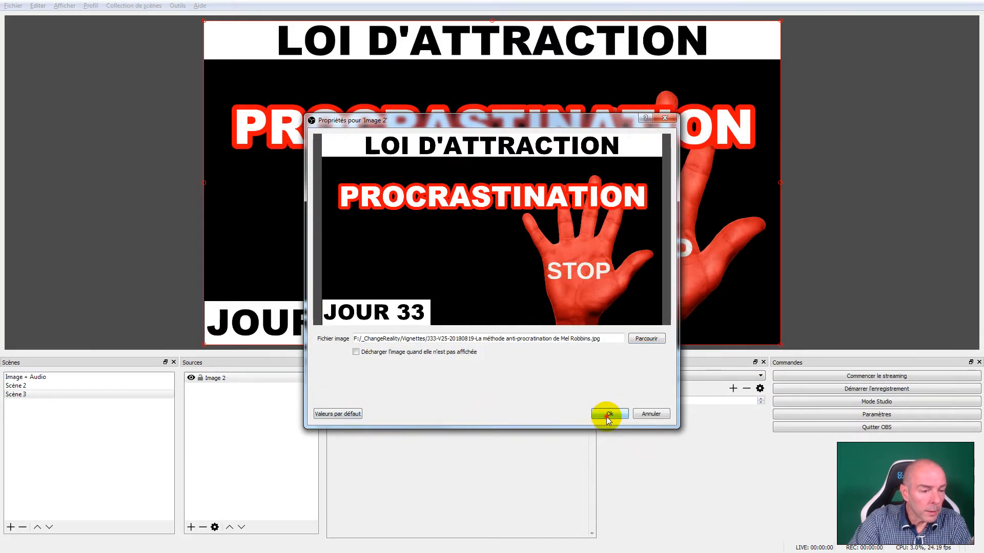
click(609, 415)
Step: Switch repeatedly through Image + Audio, Scène 2 and Scène 3 to check their transitions with the replaced image
click(31, 378)
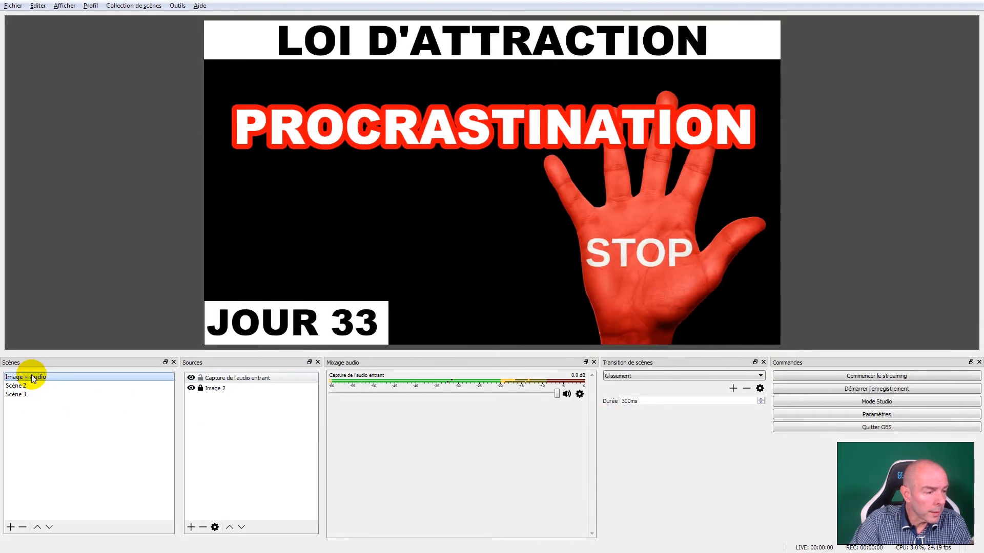
click(32, 386)
click(32, 394)
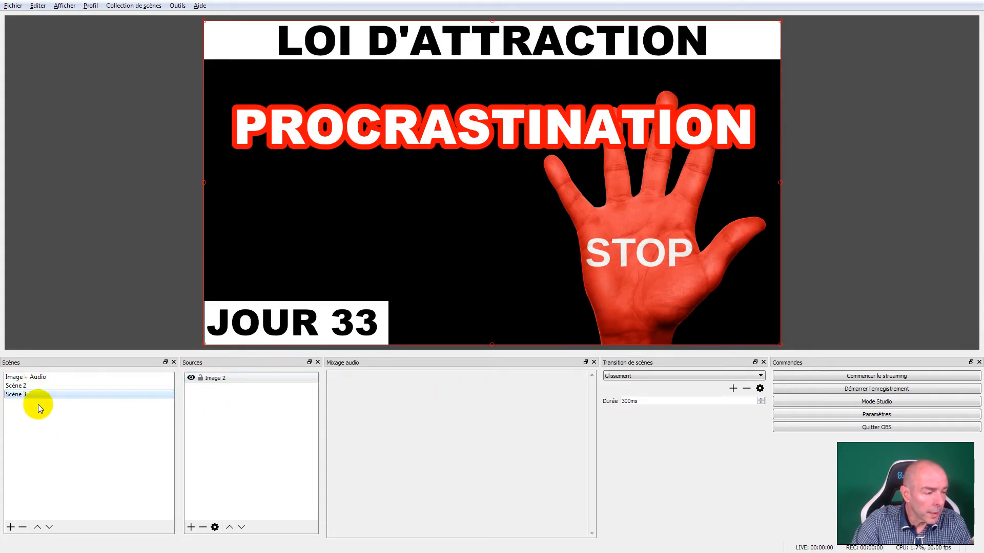
click(67, 378)
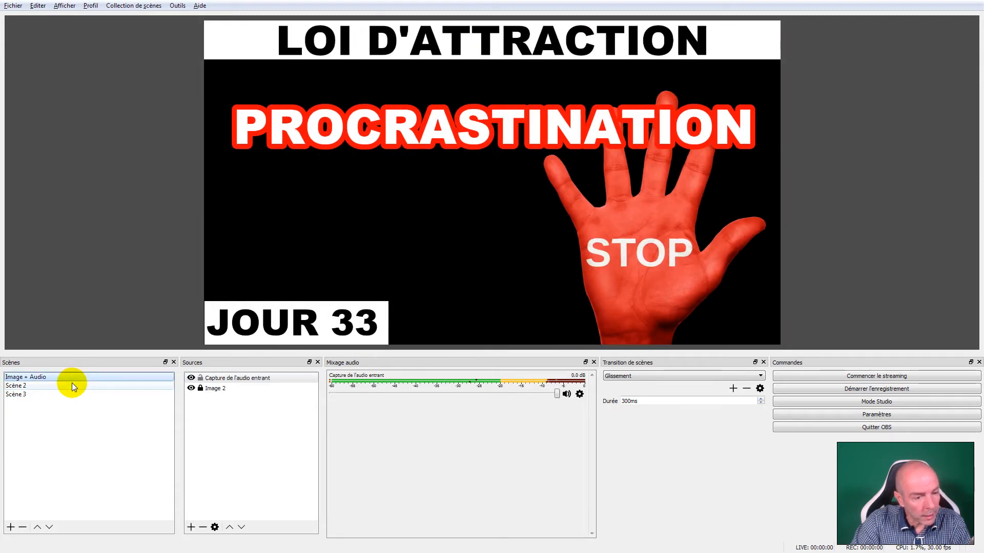
click(72, 384)
click(72, 394)
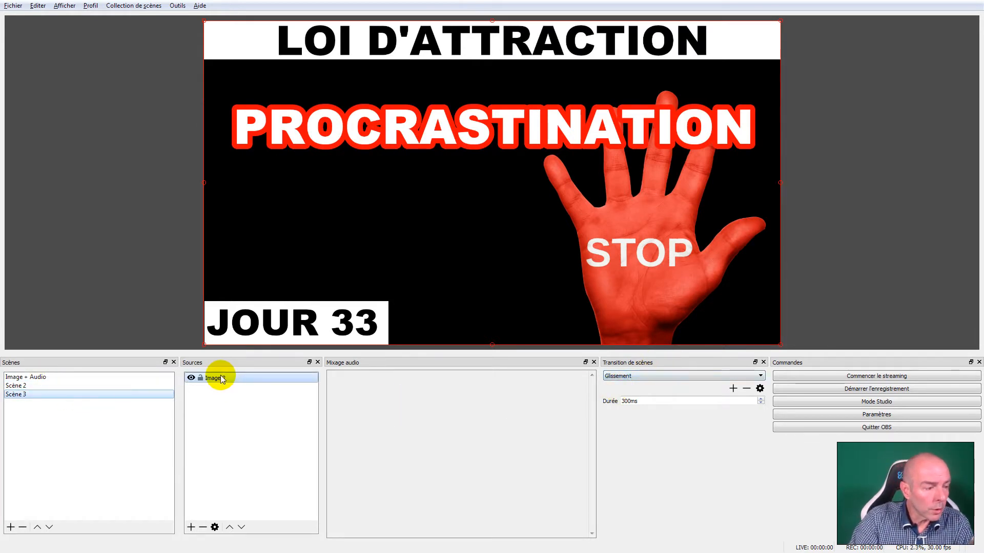
Step: Remove the Image 2 source from Scène 2
click(46, 386)
click(238, 378)
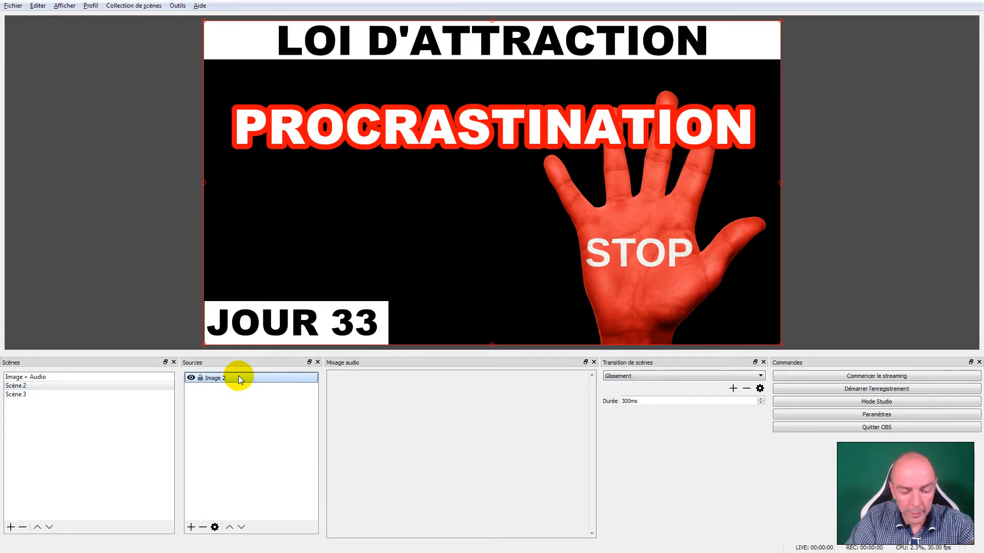
key(Delete)
click(509, 290)
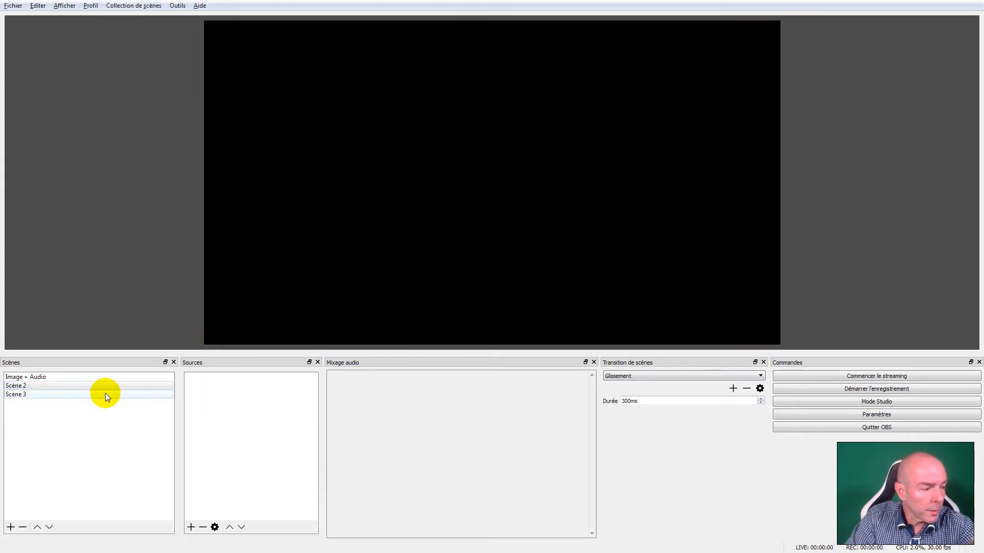
Step: Remove the Image 2 source from Scène 3
click(85, 394)
click(228, 379)
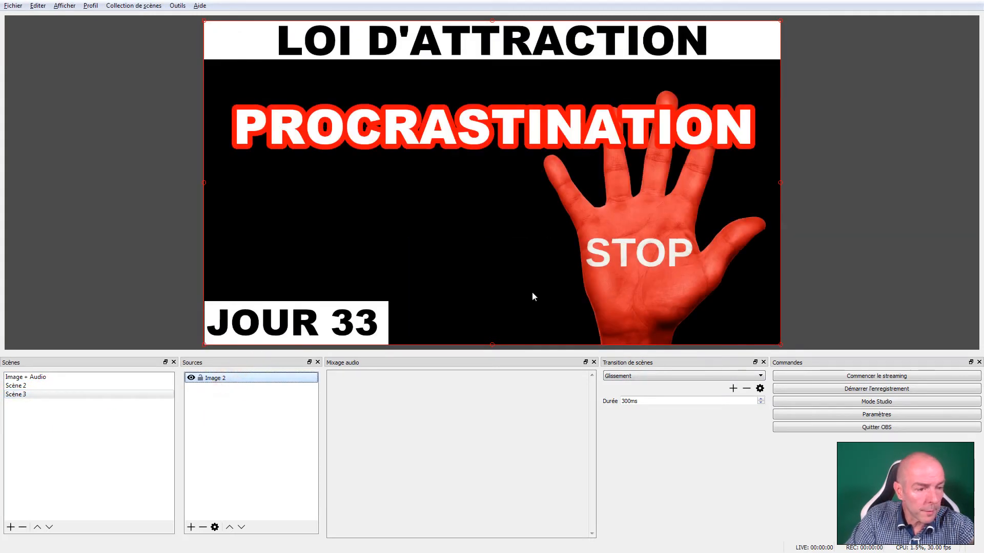
key(Delete)
click(508, 290)
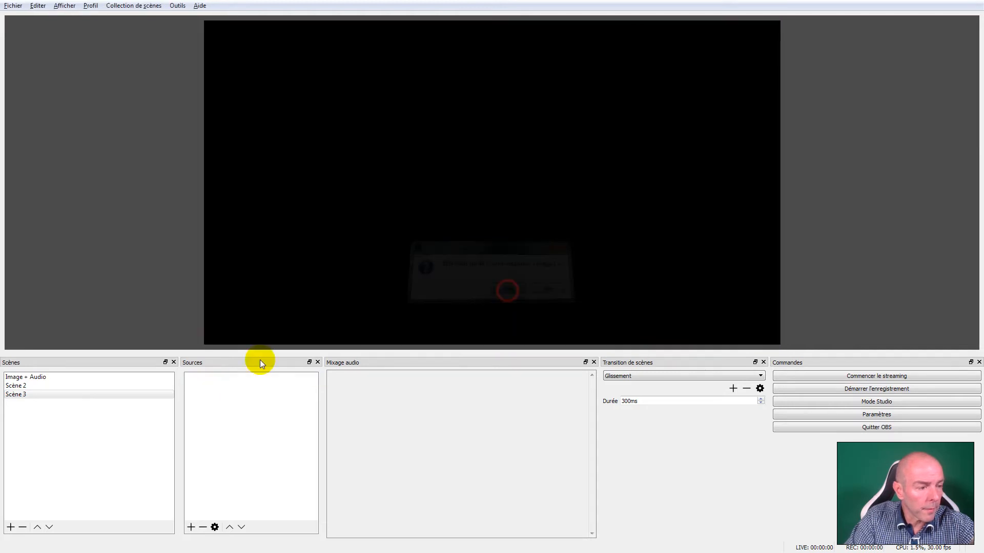
click(106, 380)
click(106, 387)
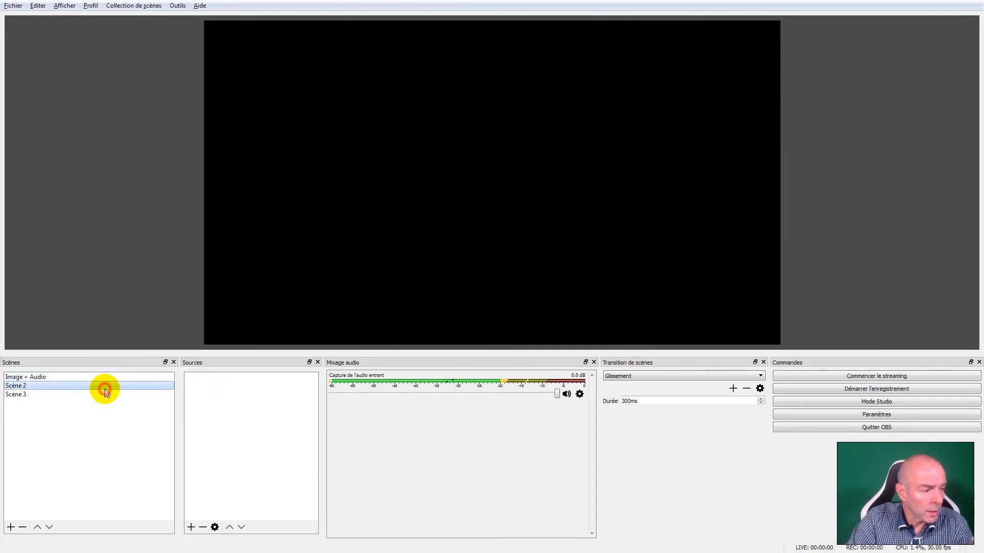
right_click(203, 398)
mouse_move(242, 404)
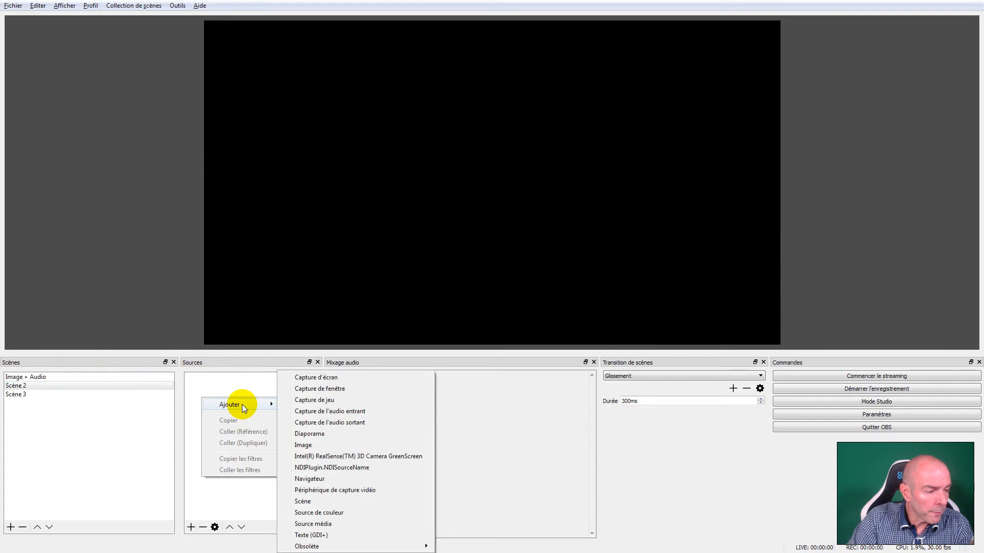
click(318, 446)
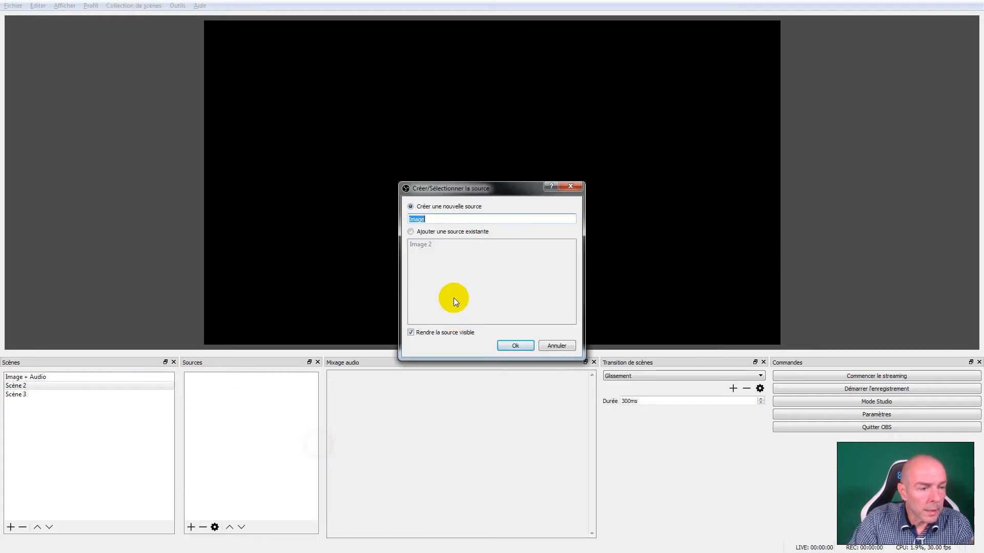
click(515, 346)
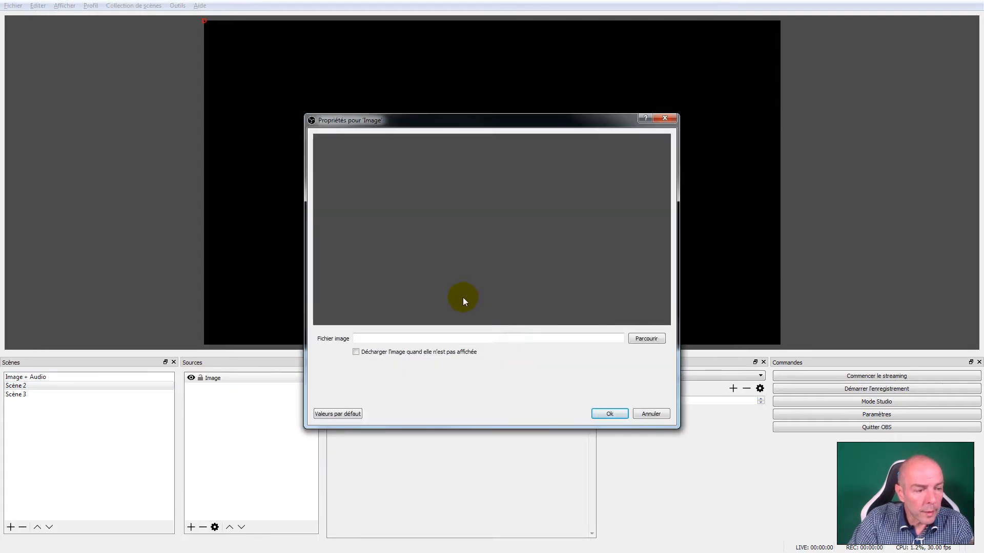
click(651, 331)
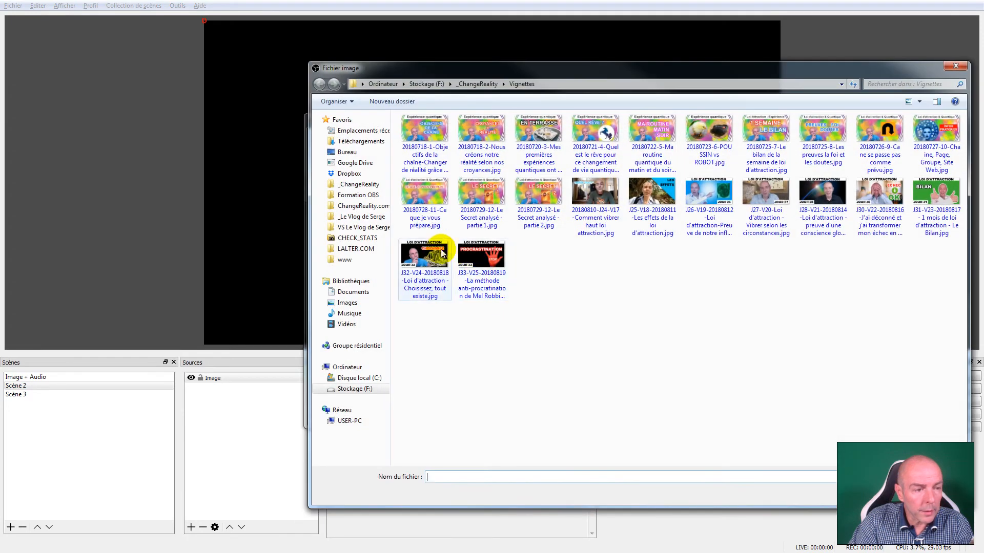
click(427, 253)
click(860, 491)
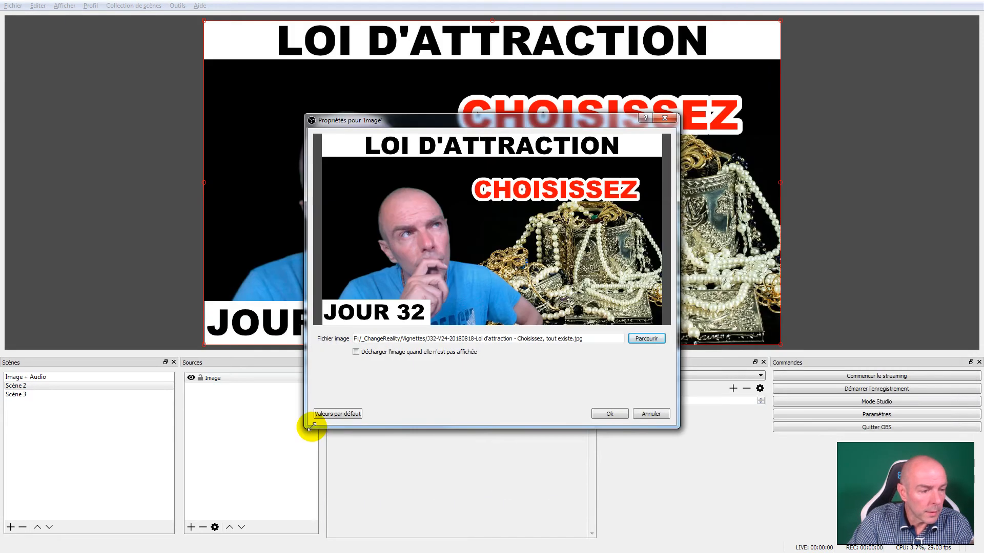
click(615, 413)
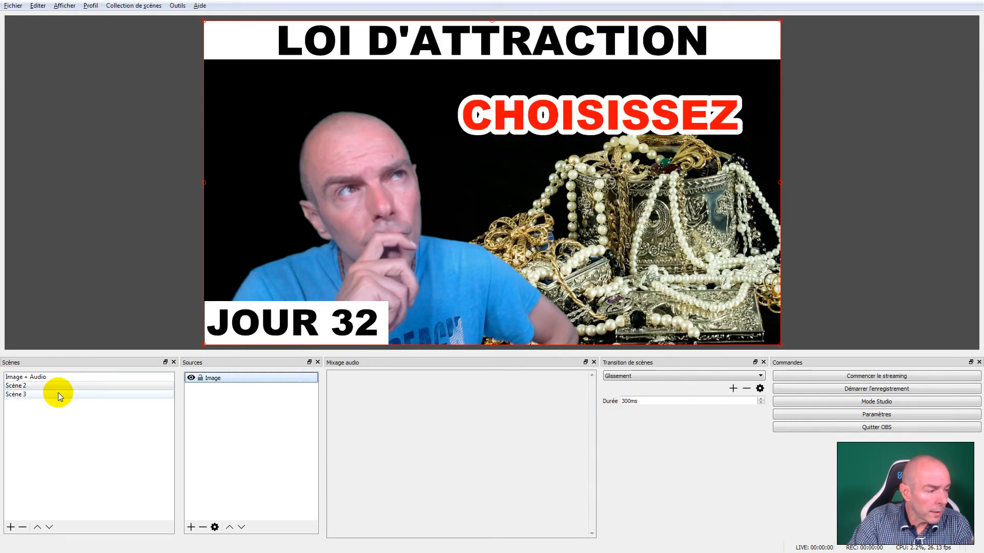
Step: Add a new image source named Image 3 to Scène 3, using "20180810-J24-V17-Comment vibrer haut loi attraction.jpg"
click(57, 394)
right_click(200, 398)
click(250, 403)
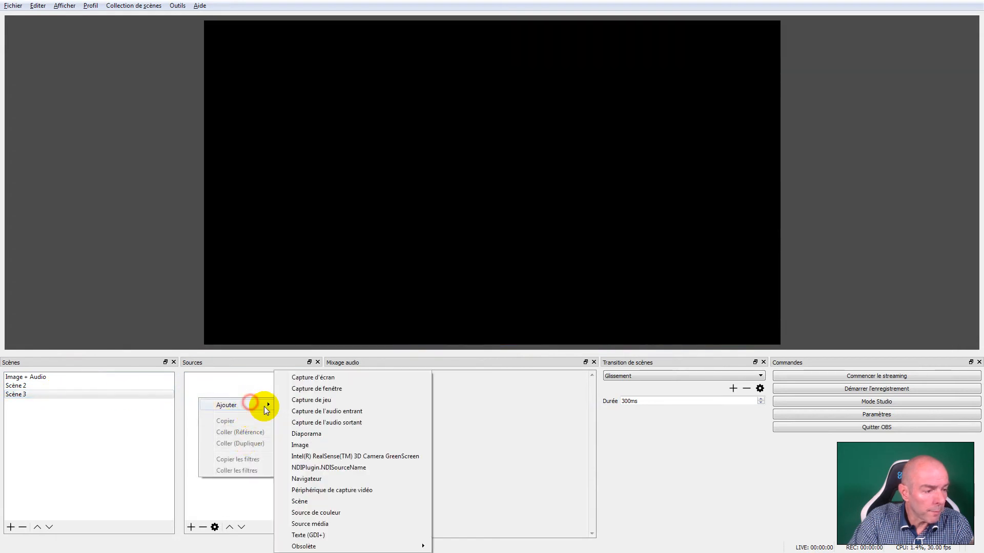
click(326, 445)
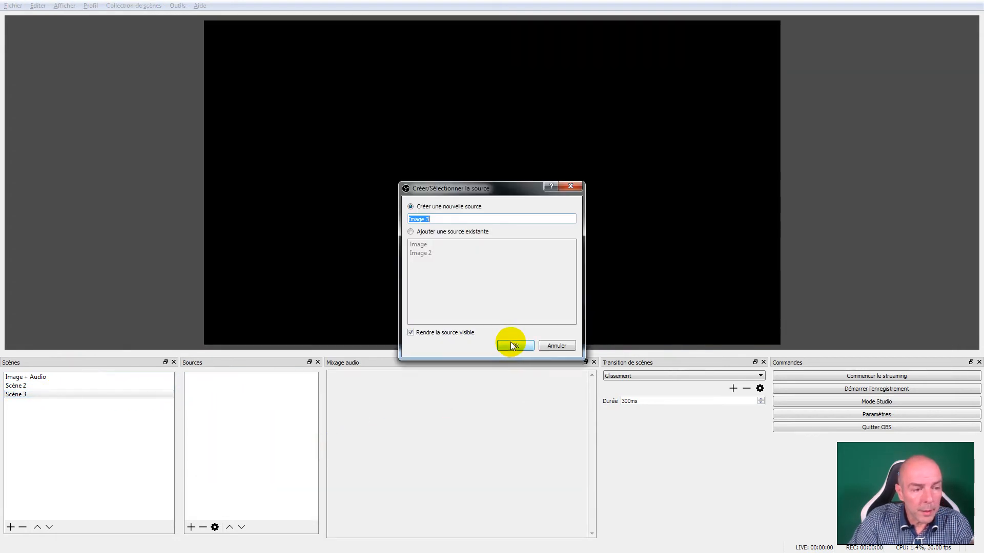
click(528, 347)
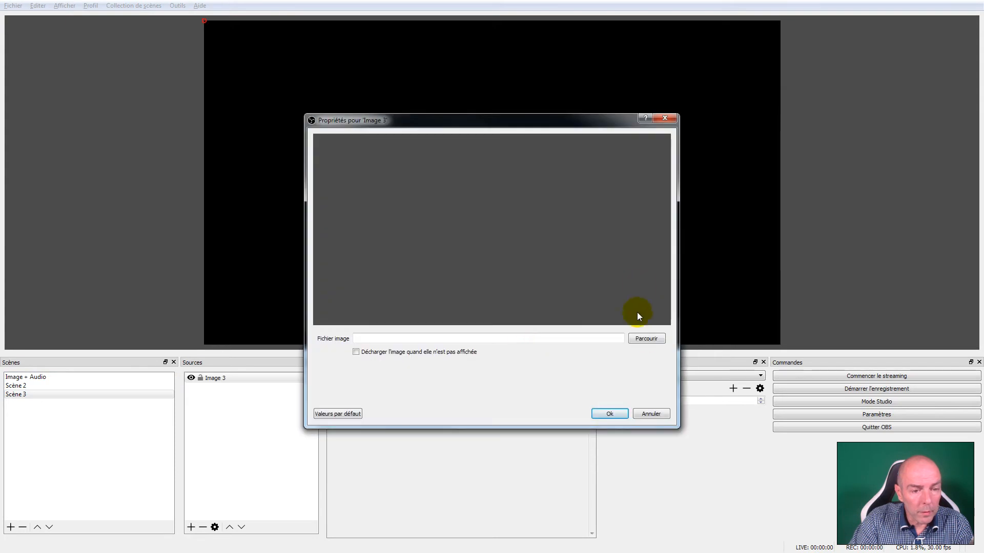
click(644, 336)
click(594, 208)
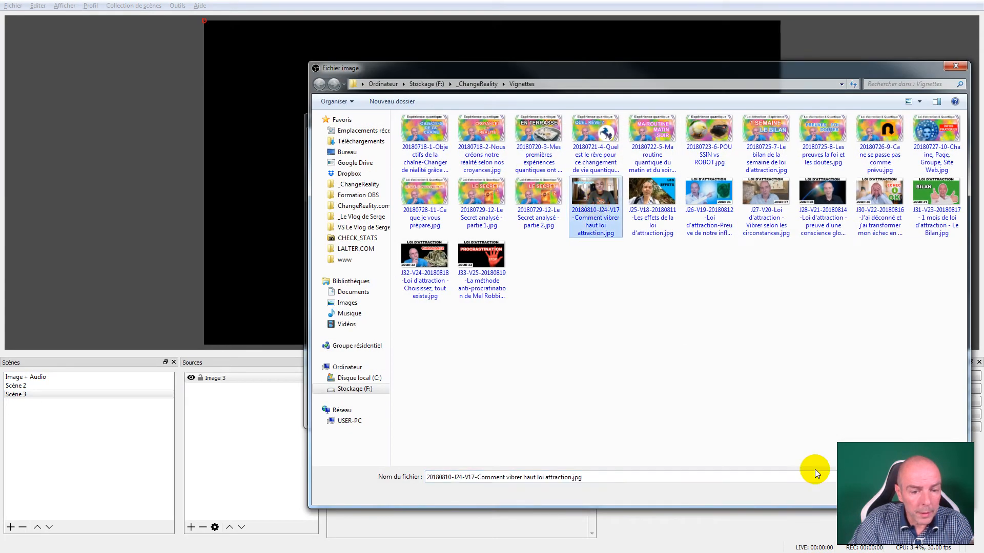
click(881, 493)
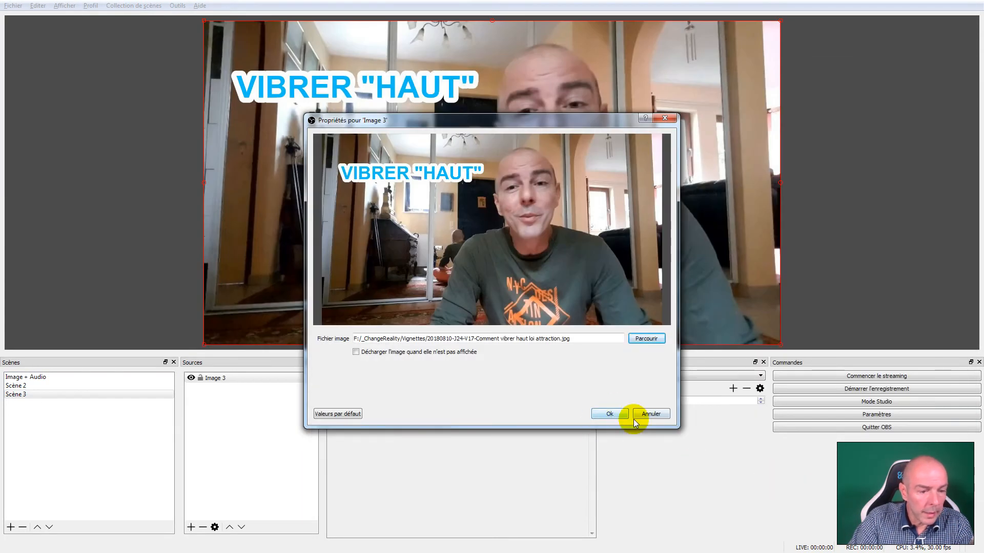
click(603, 413)
Step: Switch between Image + Audio, Scène 2 and Scène 3 to compare their forced transitions with different images
click(18, 378)
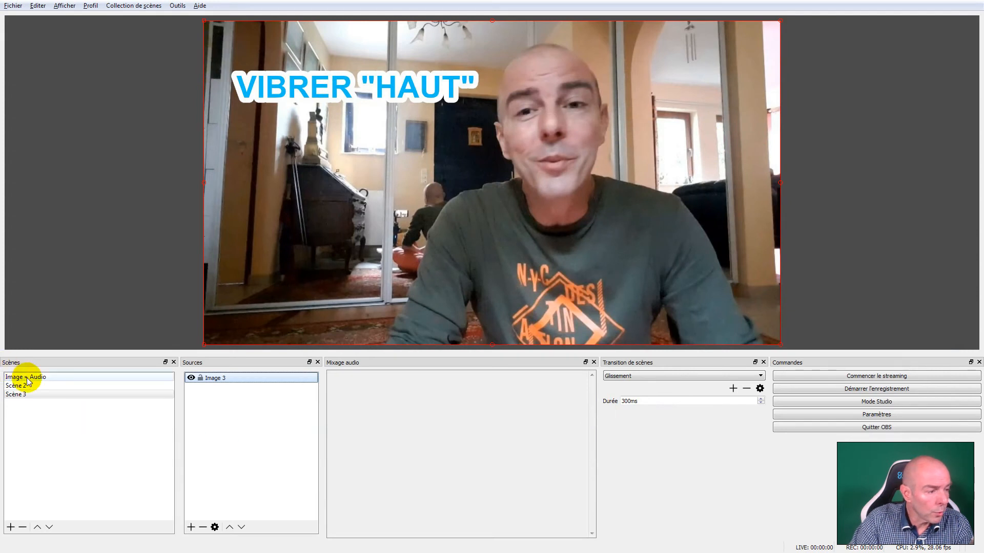
click(21, 386)
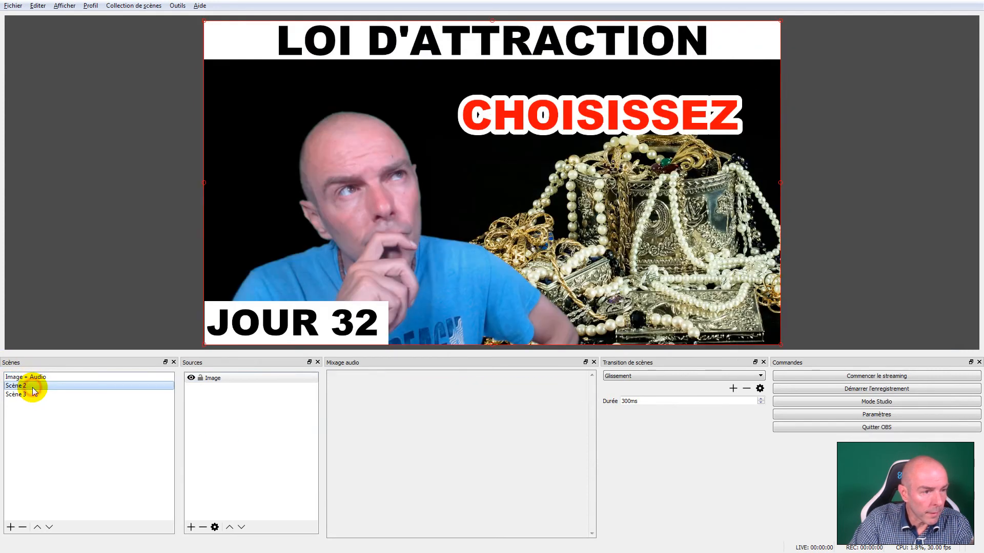
click(30, 394)
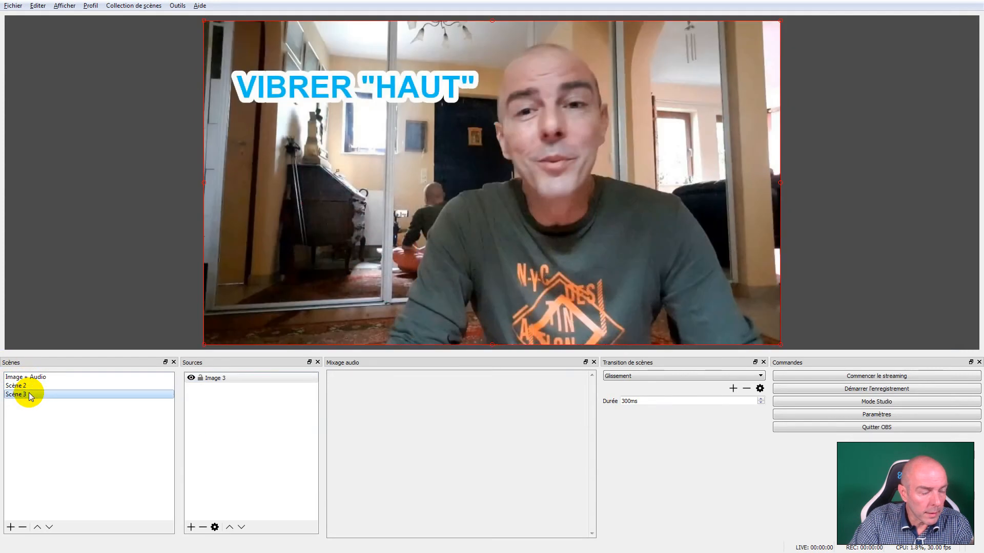
click(31, 378)
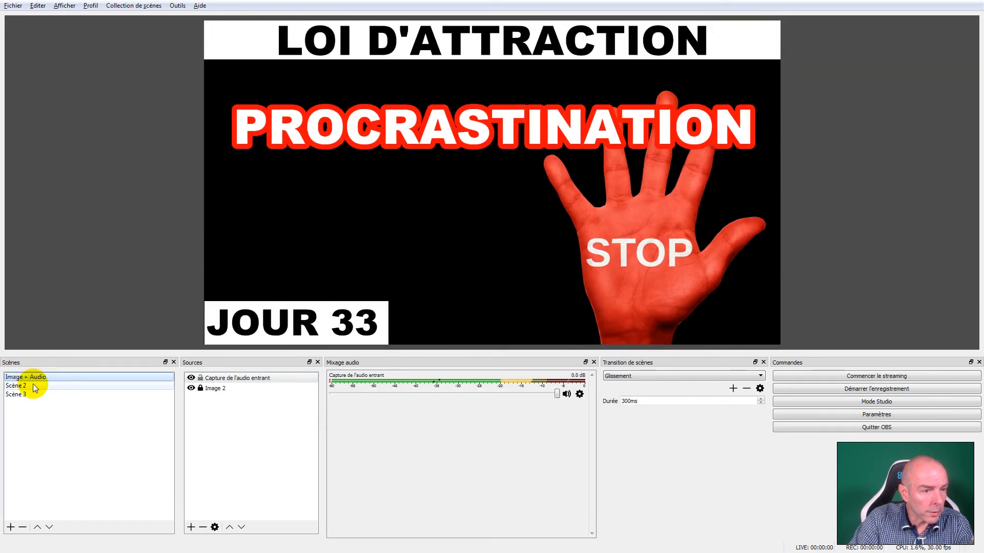
click(35, 388)
click(33, 378)
click(34, 388)
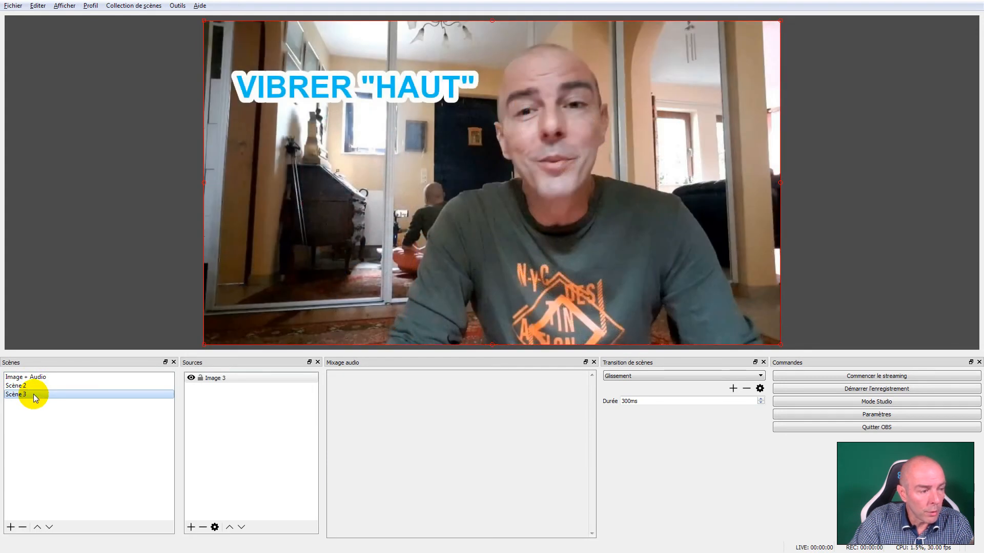
click(34, 395)
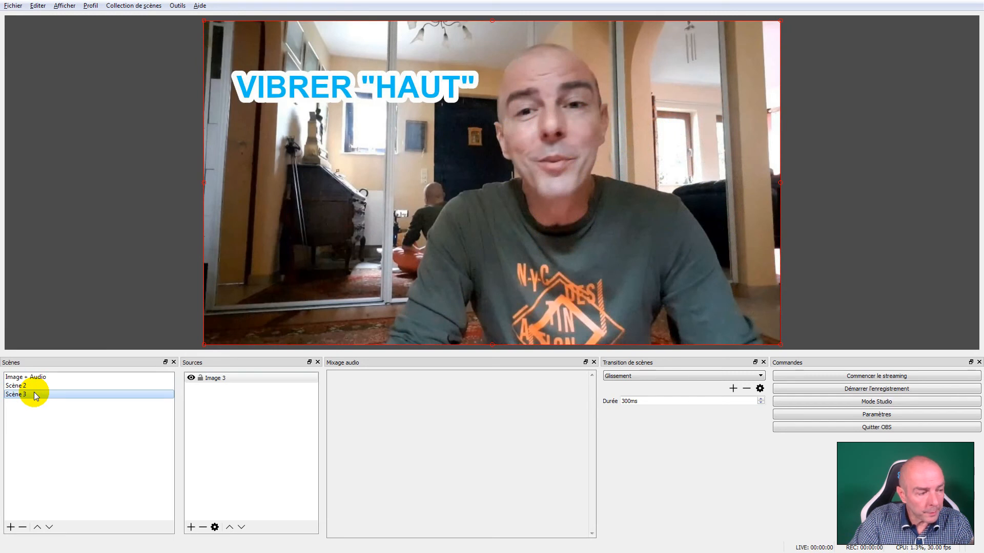
Step: Lengthen the duration of Scène 3's forced Fondu transition and test it by switching from Scène 2 to Scène 3
right_click(34, 393)
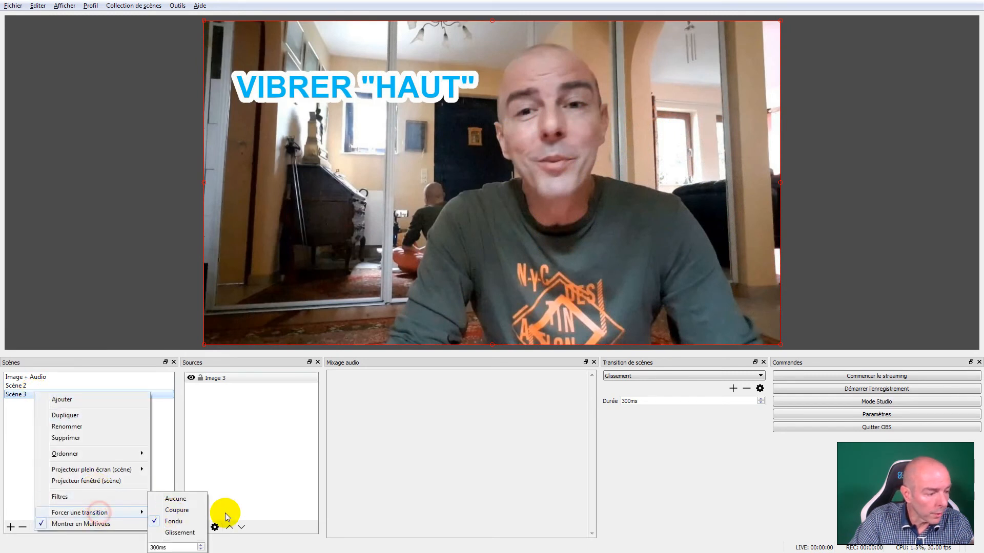
mouse_move(139, 519)
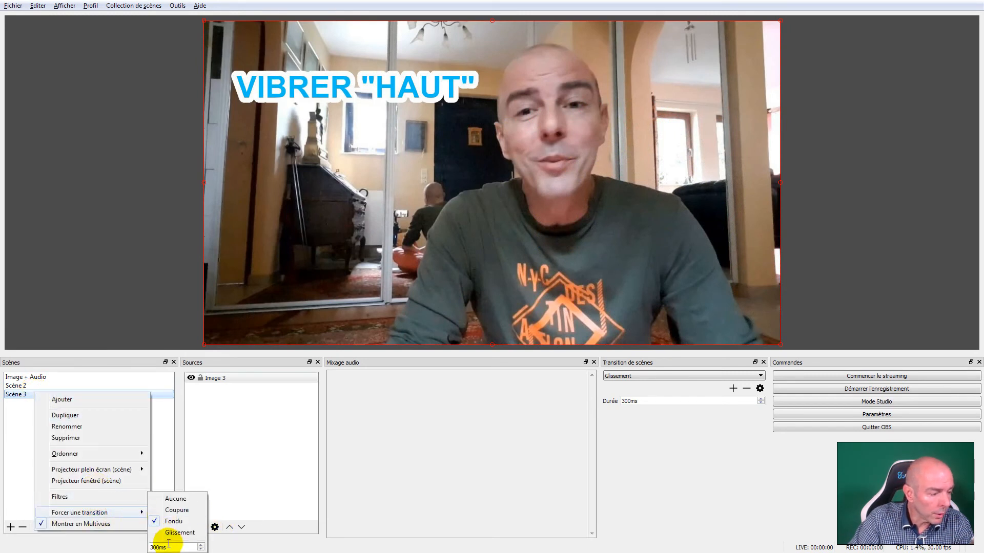
click(201, 546)
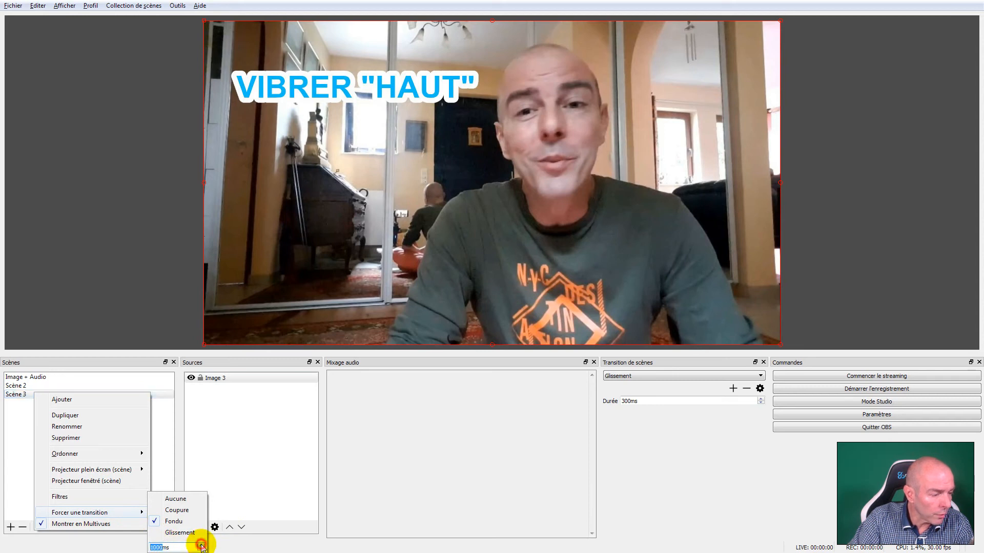
click(15, 385)
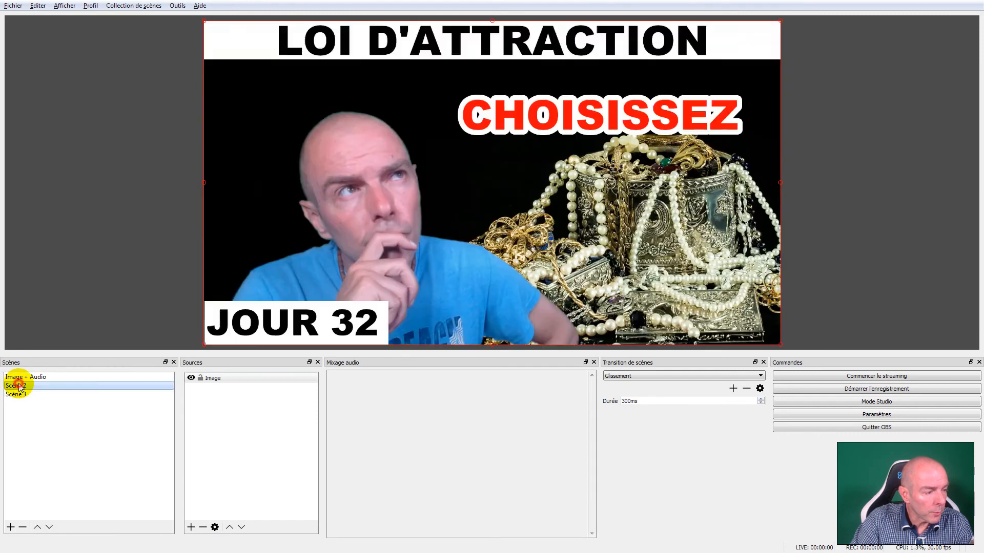
click(21, 395)
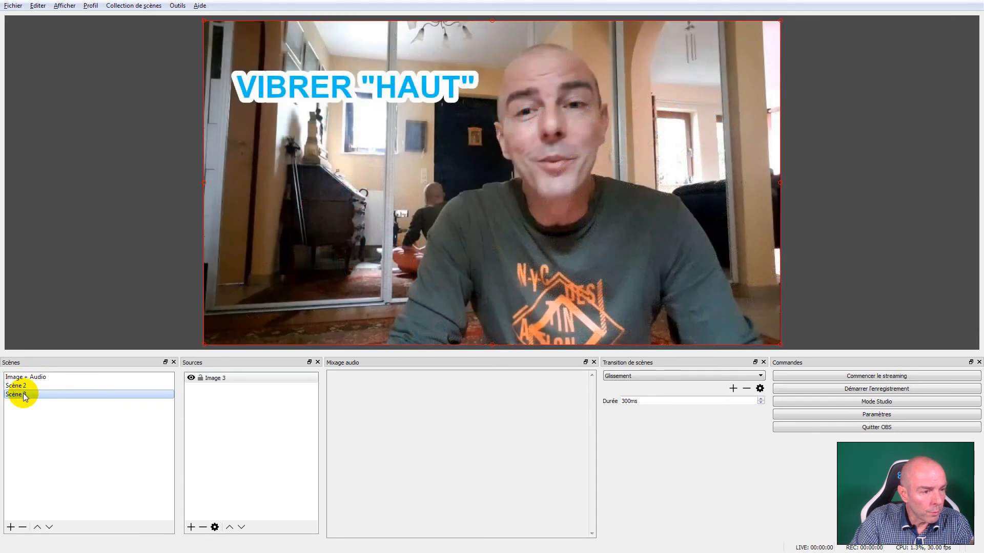
Step: Display Image + Audio, Scène 2 and Scène 3 in turn to preview each scene's forced transition and duration
click(18, 377)
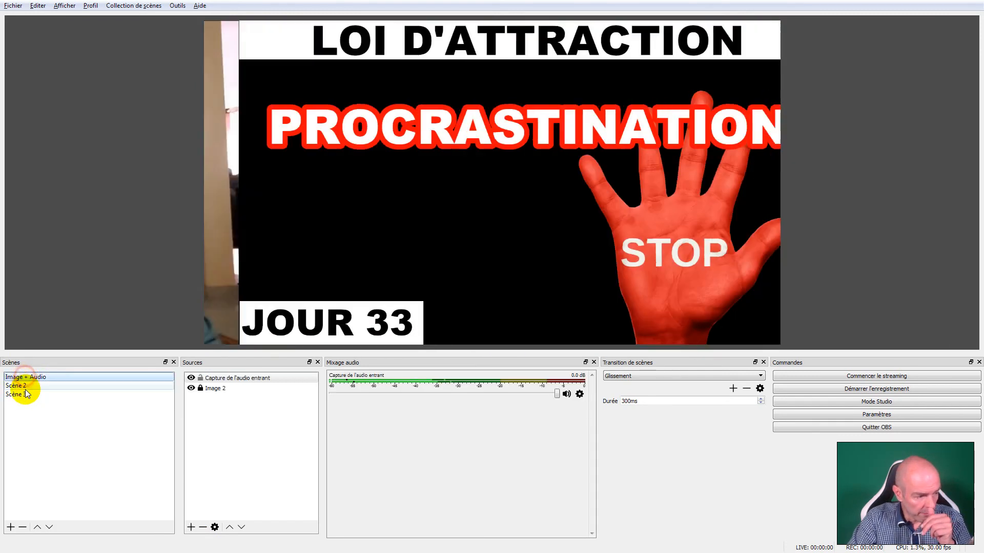
click(24, 387)
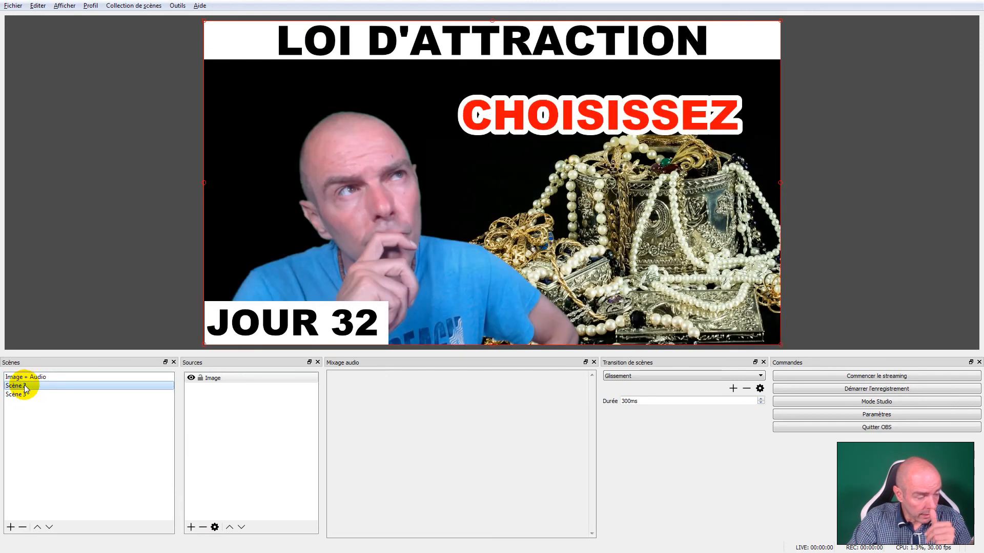
click(23, 394)
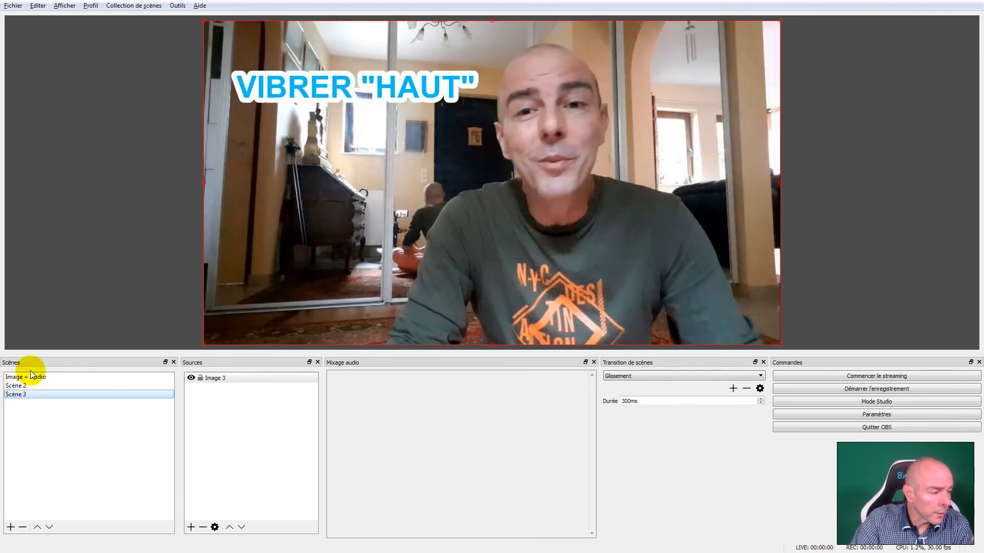
right_click(24, 400)
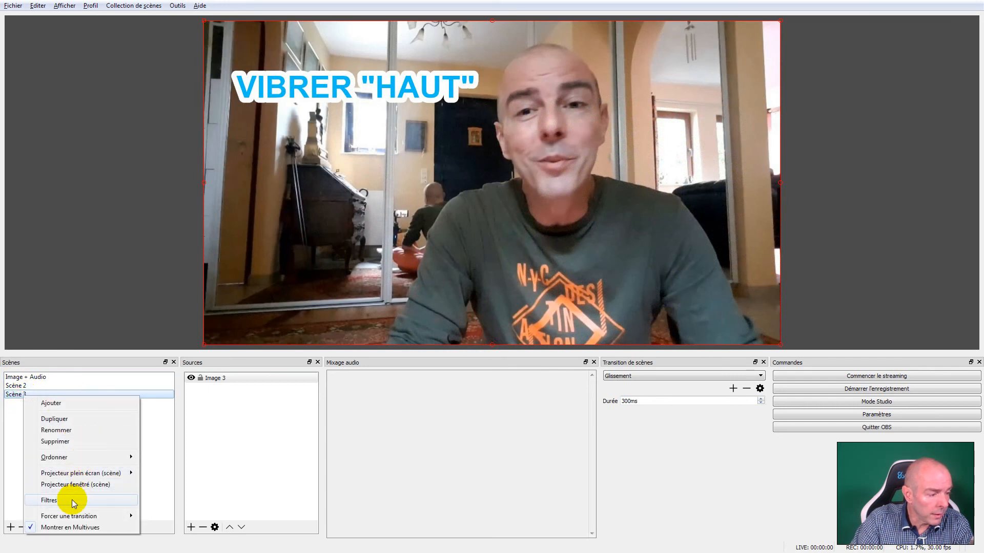
mouse_move(70, 517)
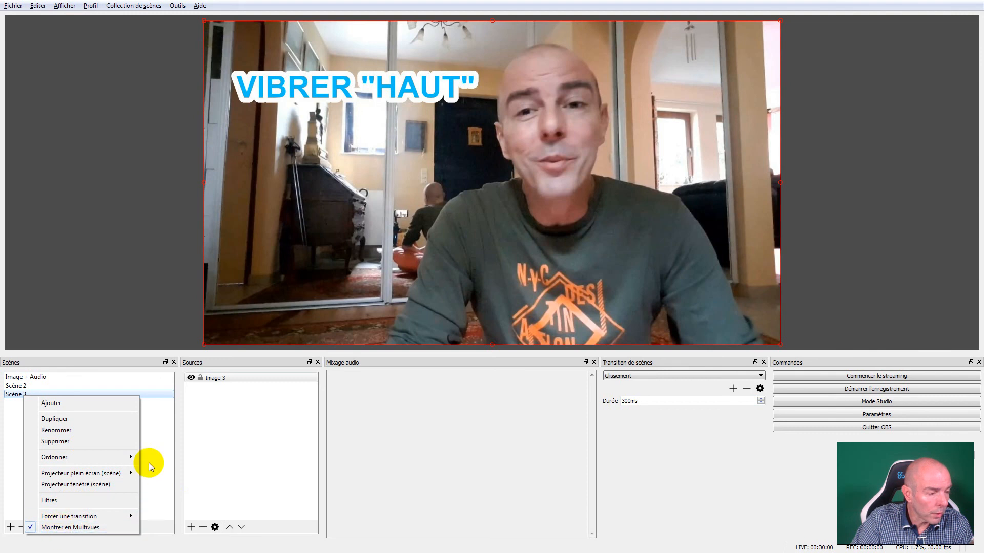
click(166, 454)
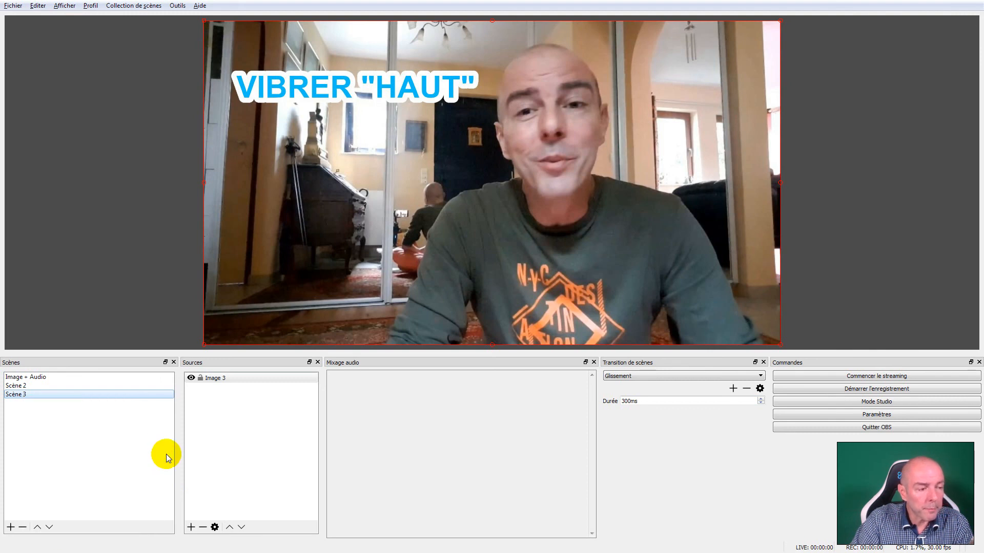